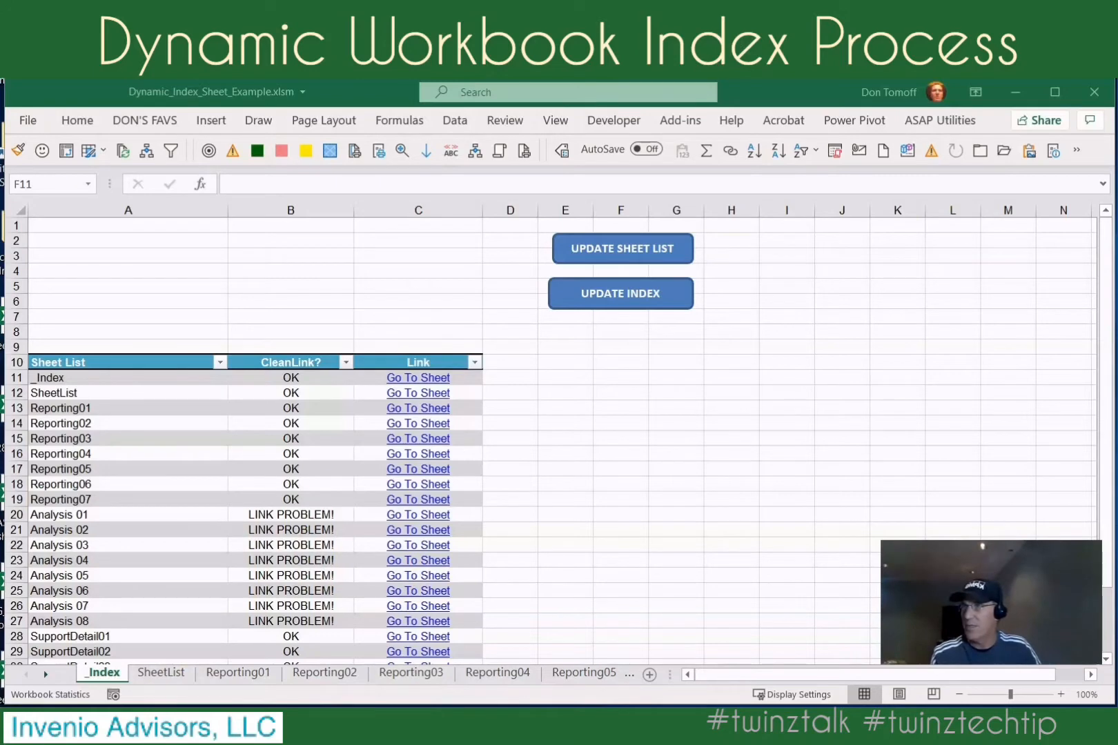
Copy the complete Auto_Open macro code from the Macros - Auto_Open.txt file in the browser.
left_click_drag(0, 184, 581, 93)
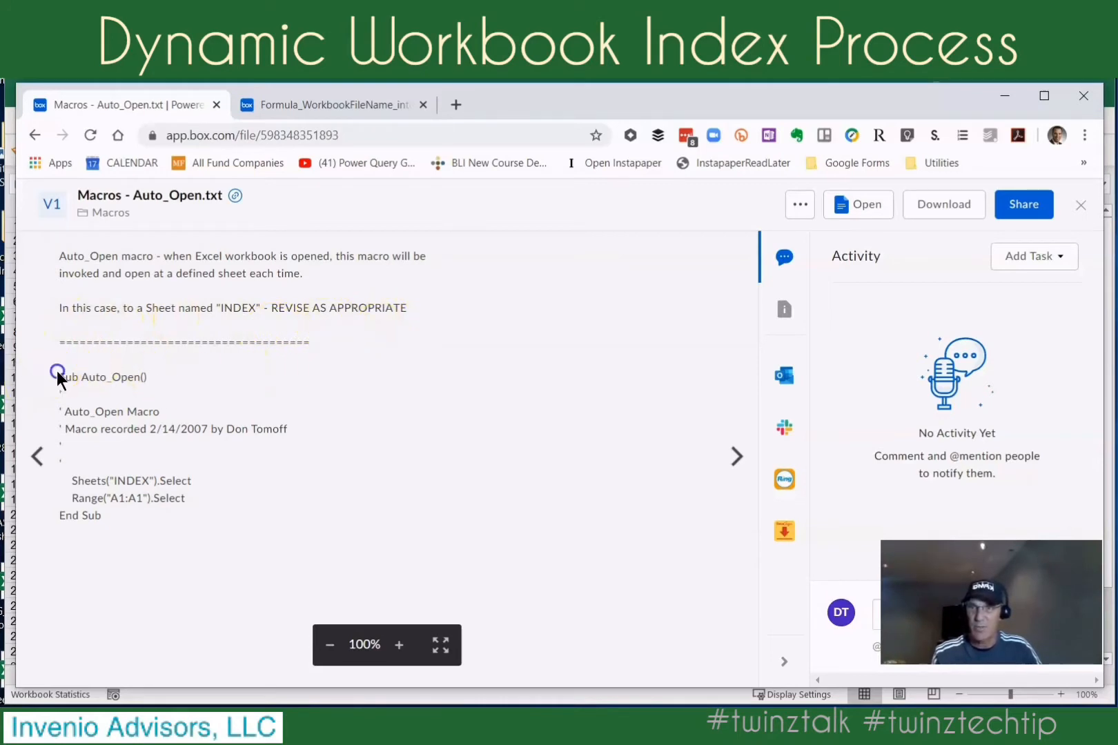
left_click_drag(57, 376, 180, 519)
key("ctrl+c")
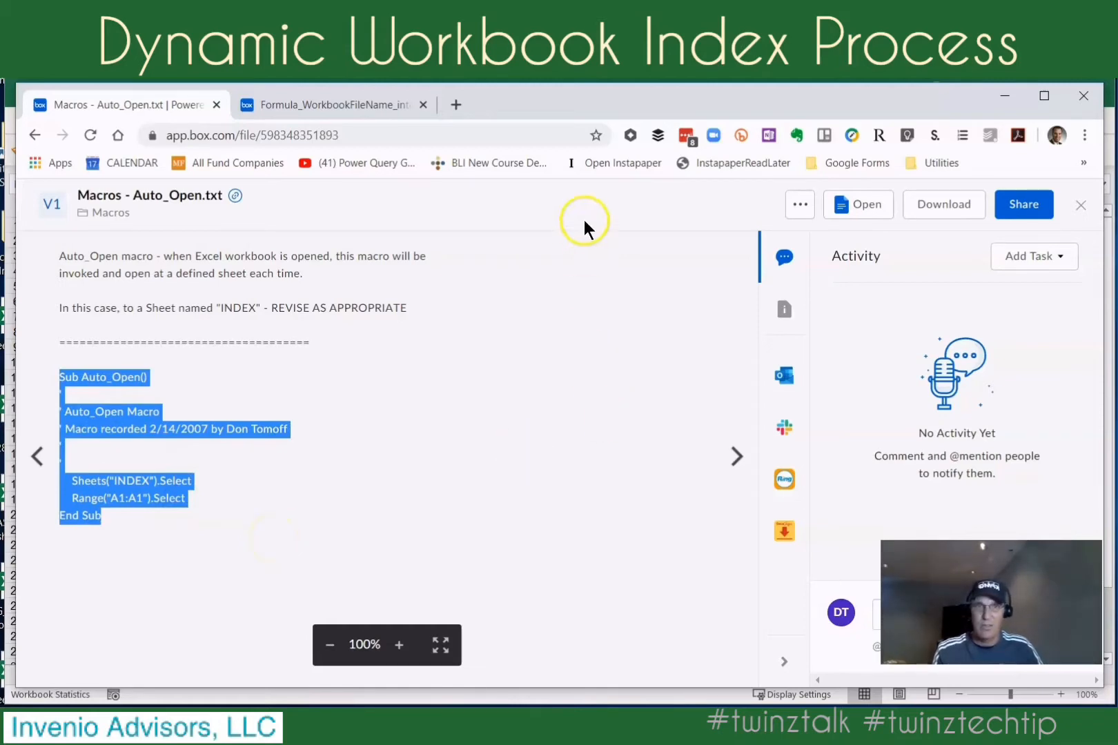
left_click_drag(708, 99, 0, 181)
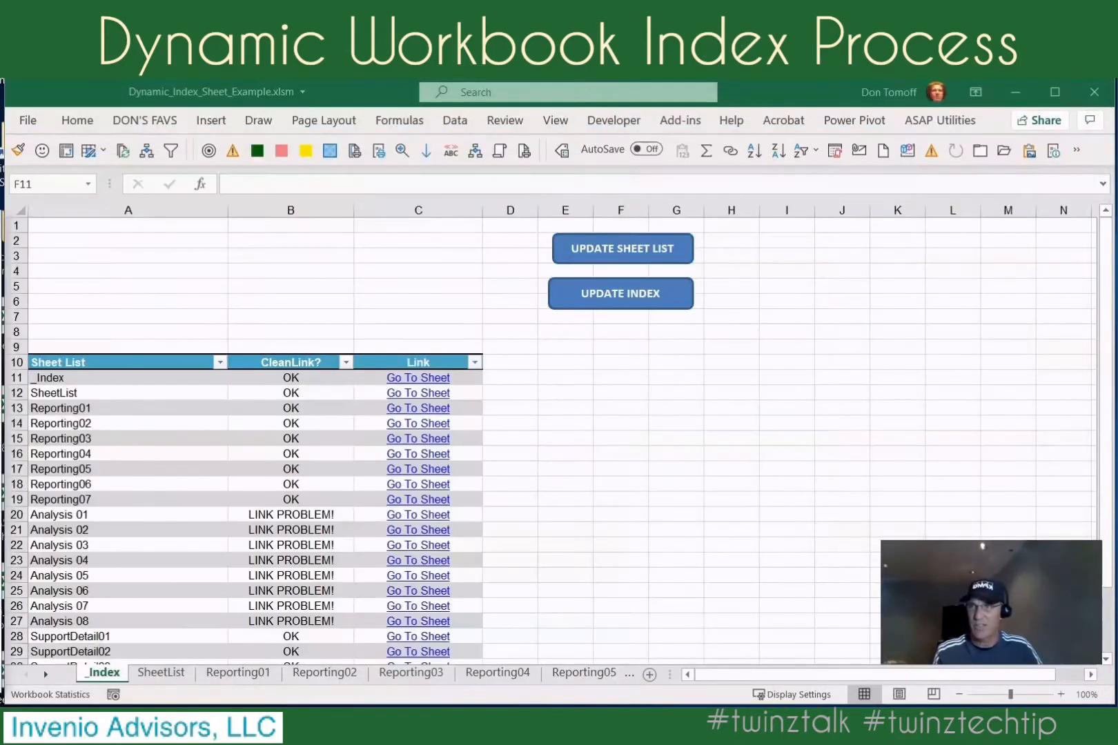
Insert the copied Auto_Open macro into Module2 of the workbook's VBA project, below the RefreshWkshtIndex macro.
left_click(590, 121)
left_click(594, 118)
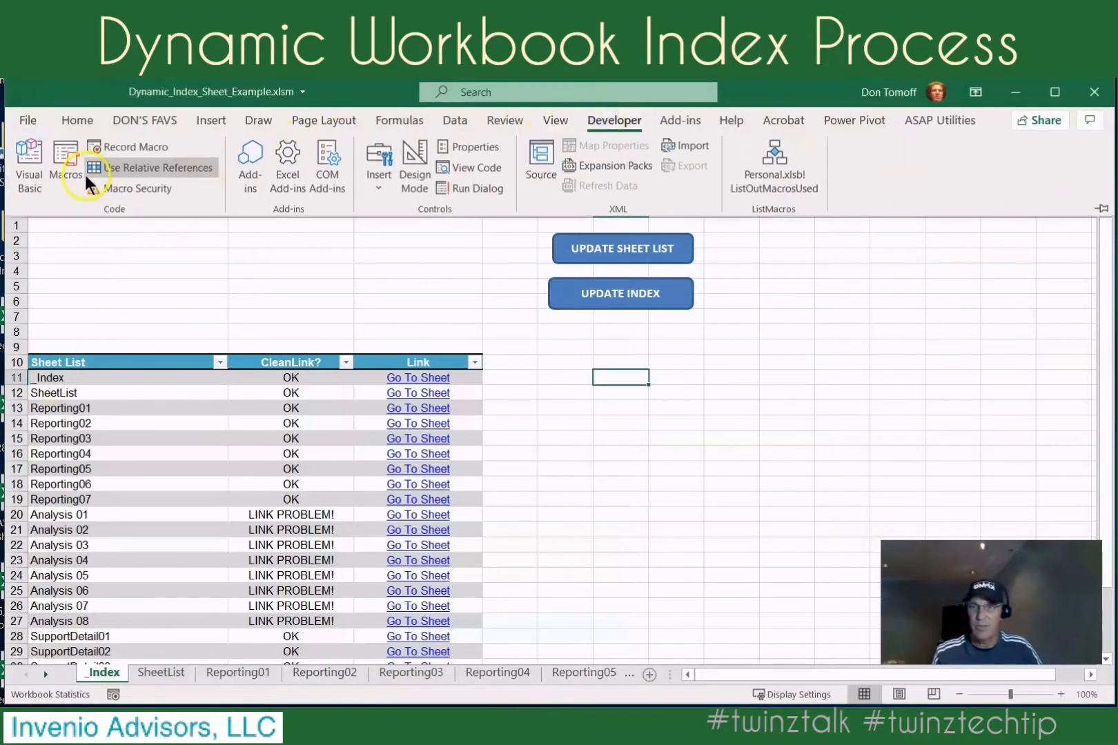
left_click(27, 170)
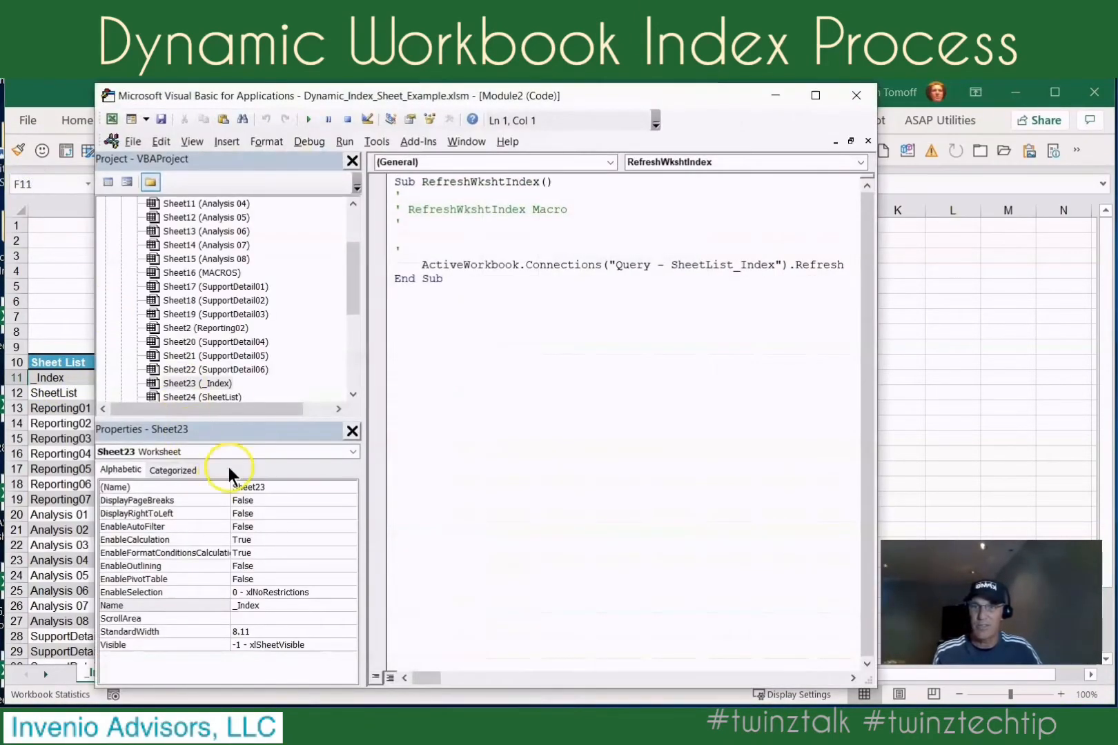
left_click_drag(350, 290, 365, 400)
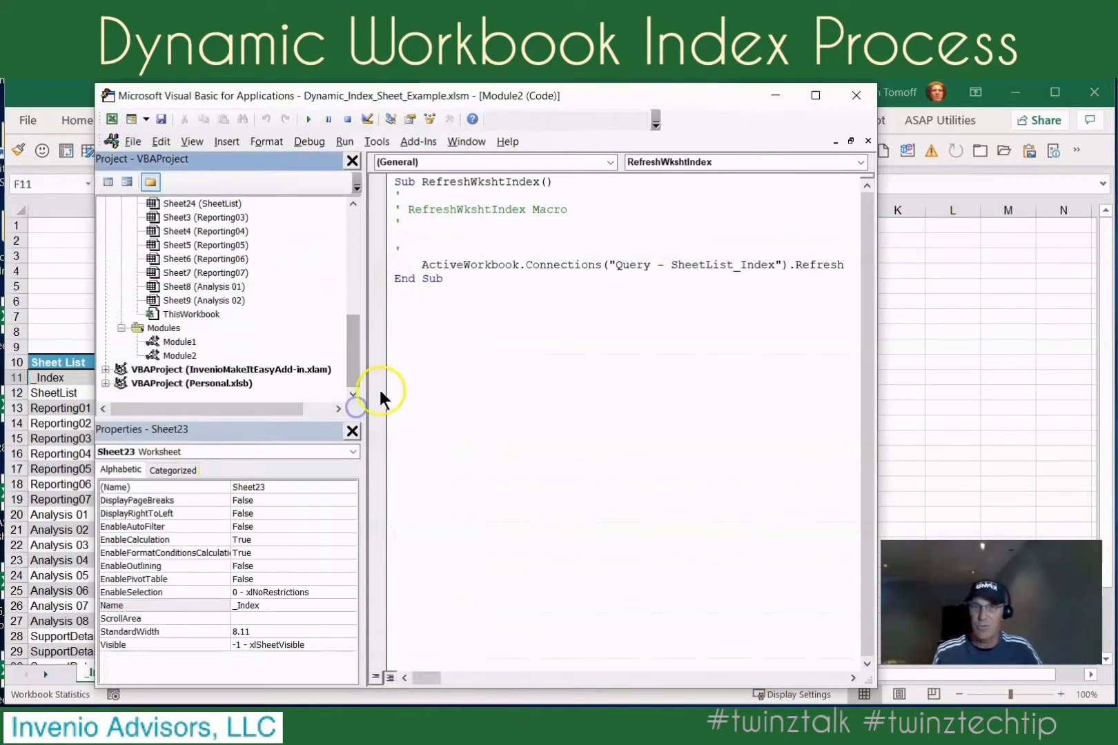
left_click(445, 340)
left_click(185, 356)
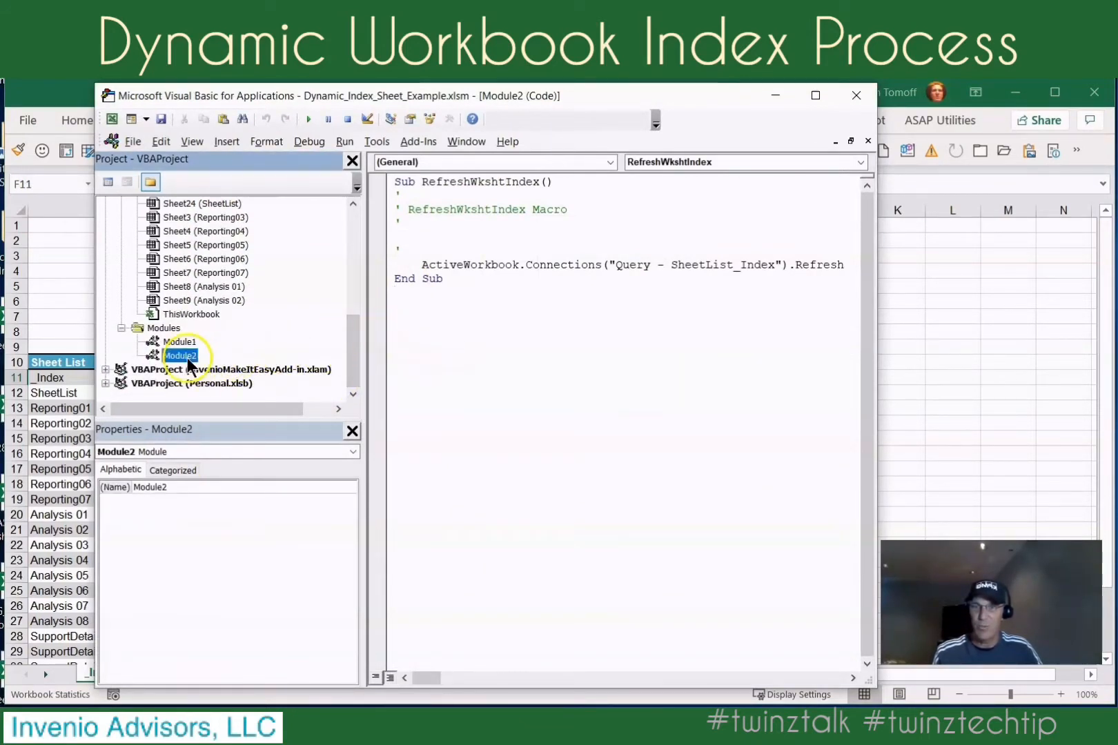
left_click(400, 293)
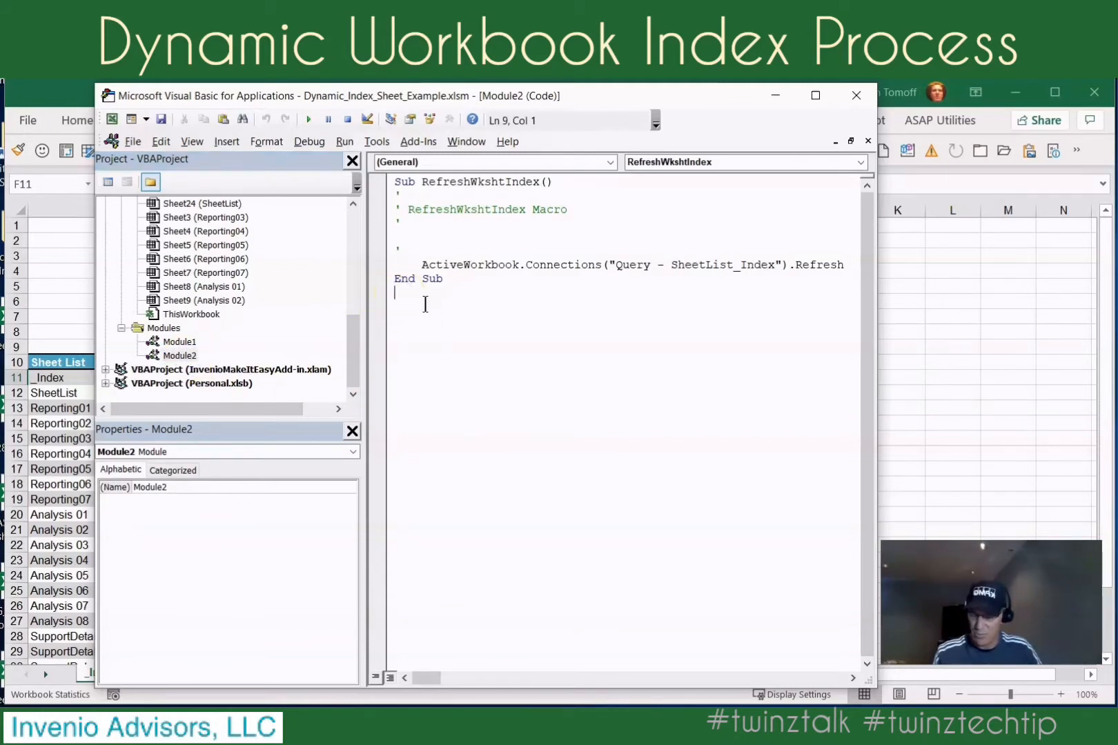
key("ctrl+v")
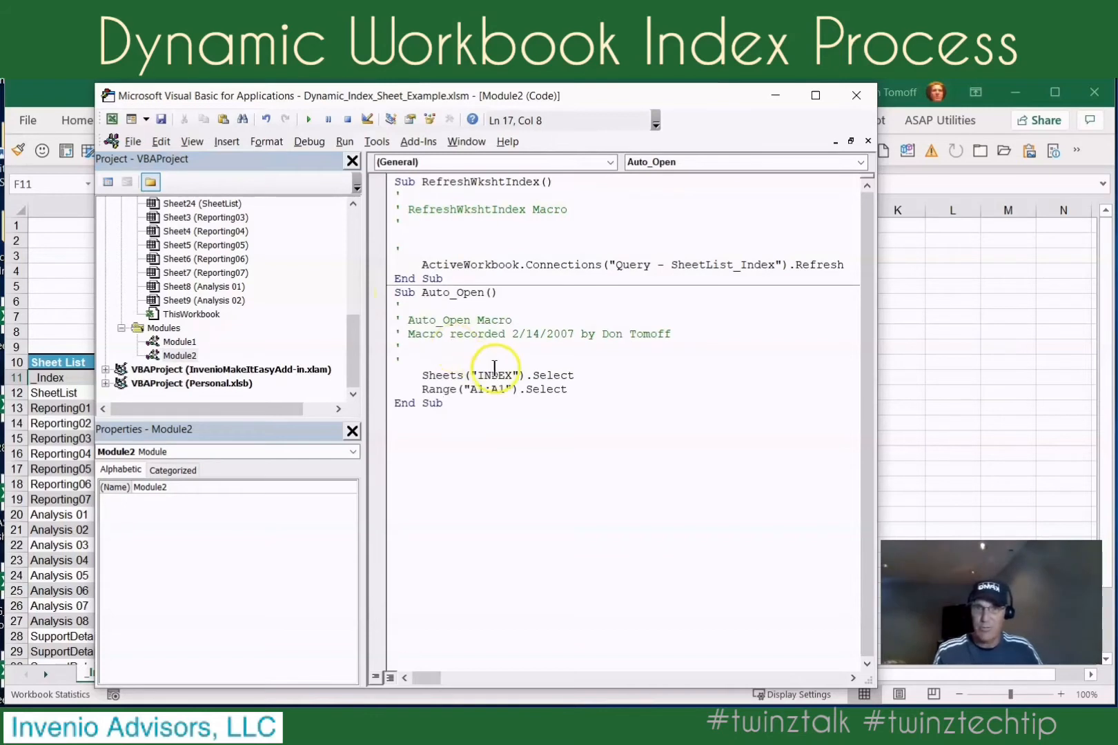
Change the sheet name in the Auto_Open macro's Sheets line to "_Index" and close the VBA editor.
left_click_drag(476, 374, 518, 376)
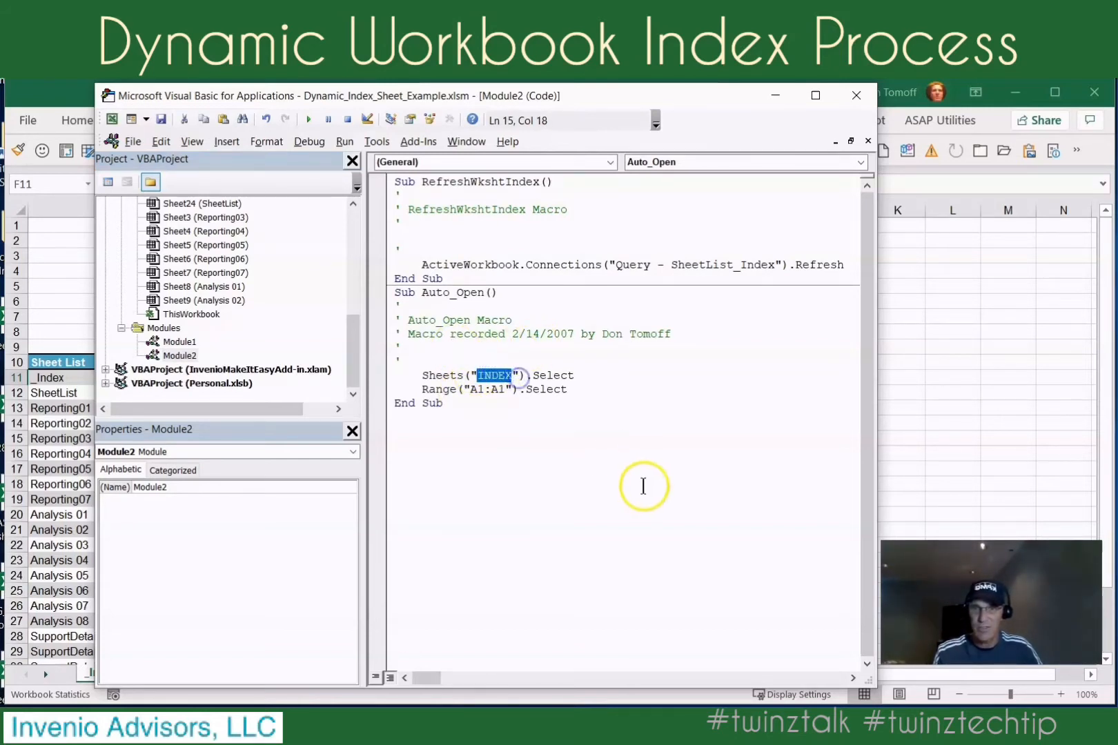
type("_")
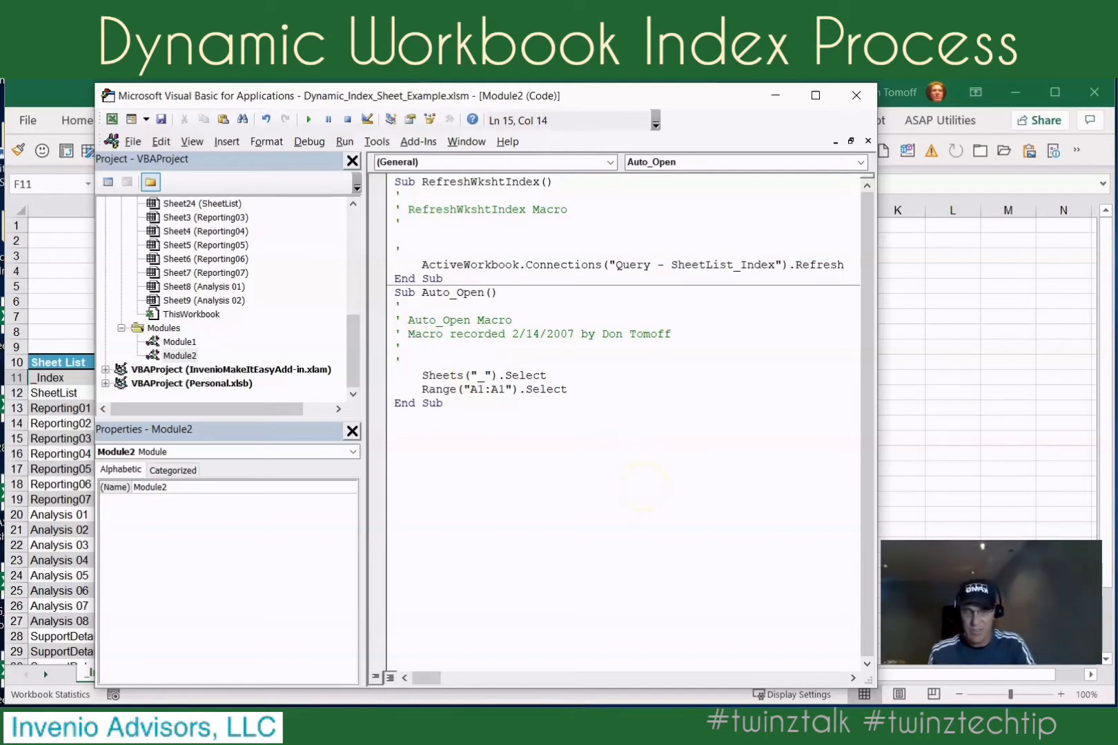
type("iND")
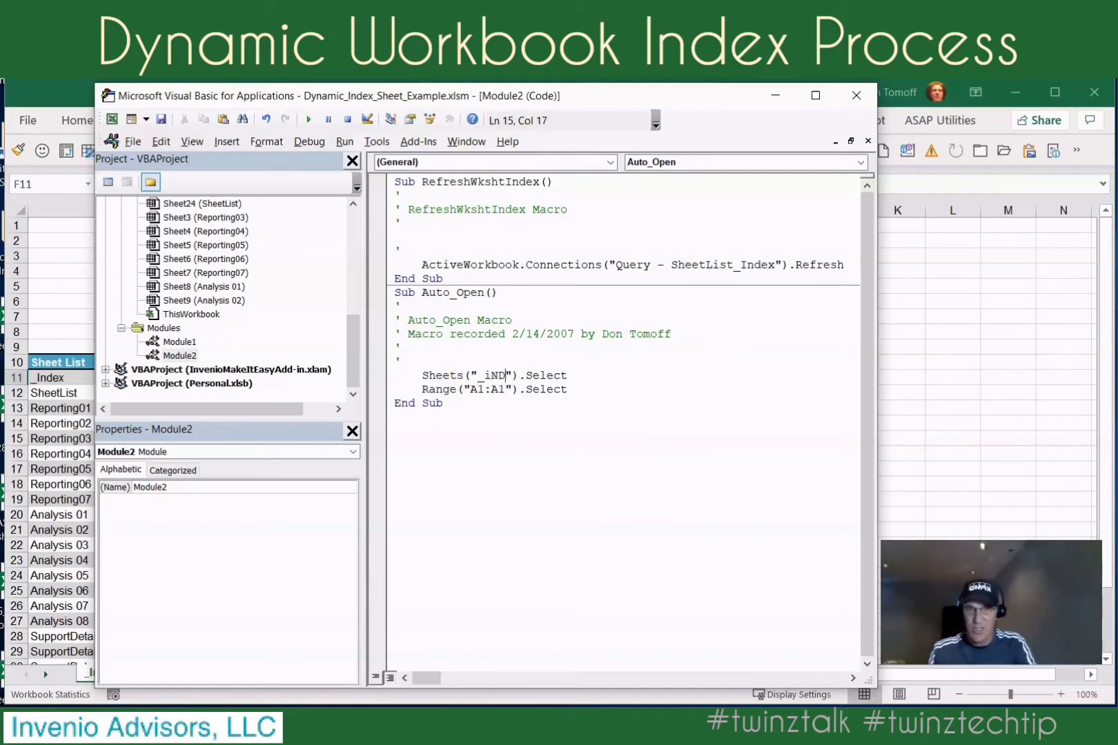
key("BackSpace")
key("BackSpace")
key("BackSpace")
type("Index")
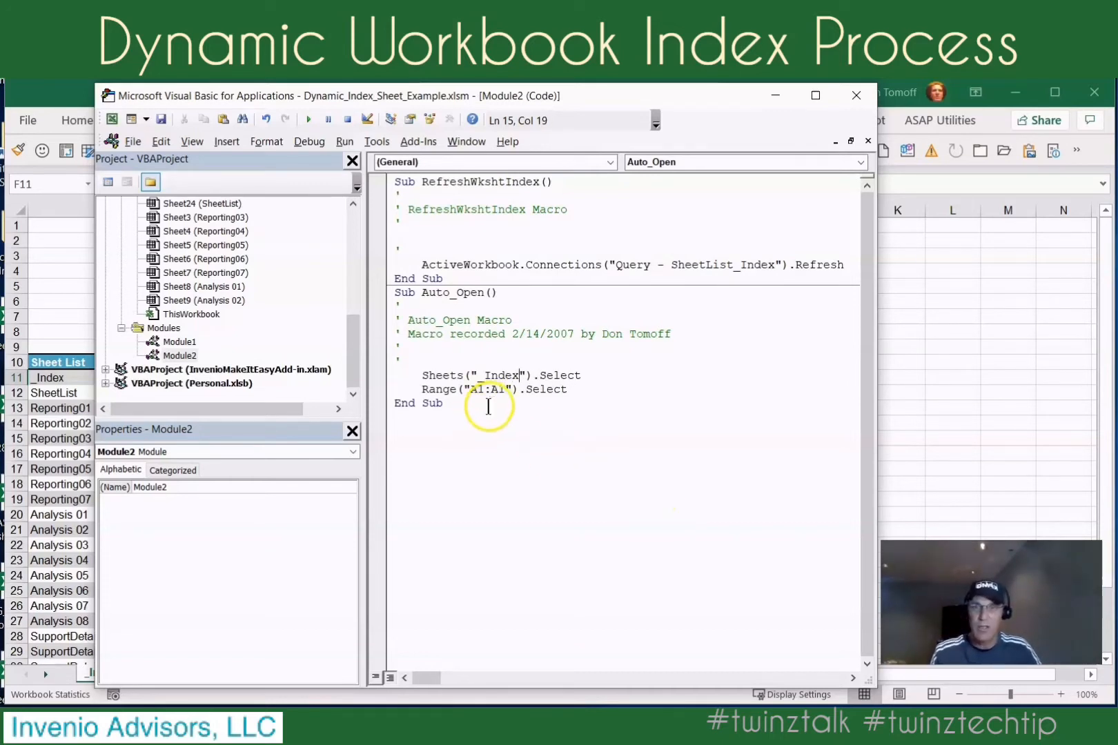
left_click(436, 420)
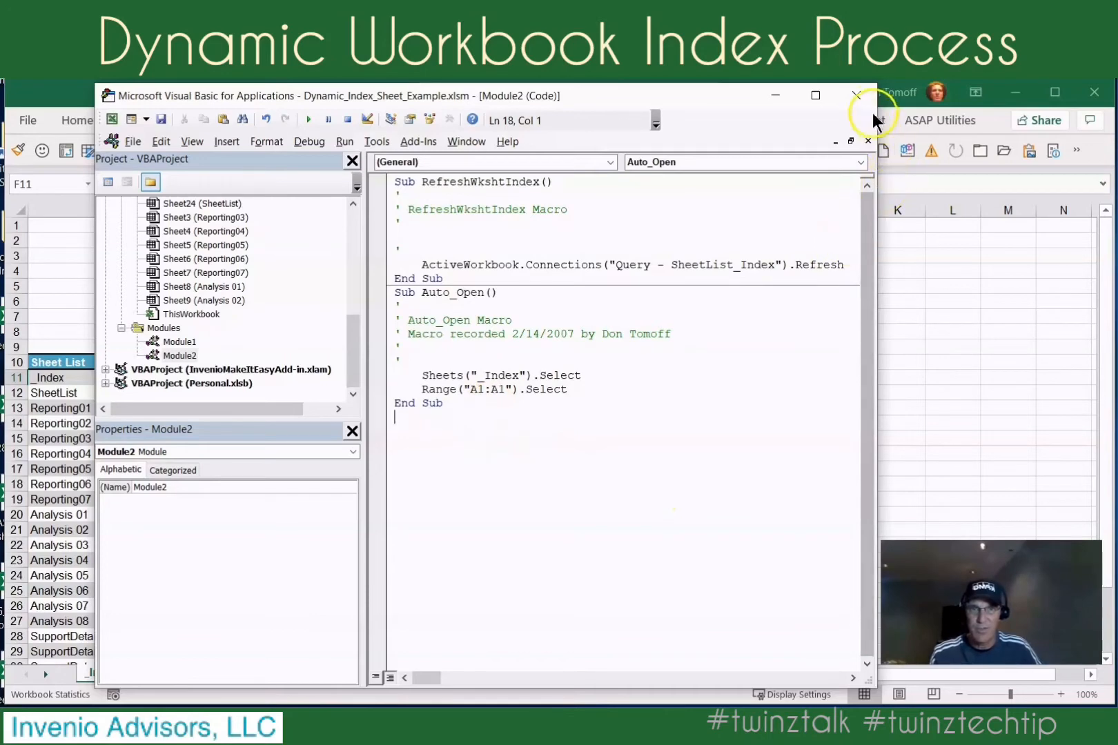
left_click(859, 95)
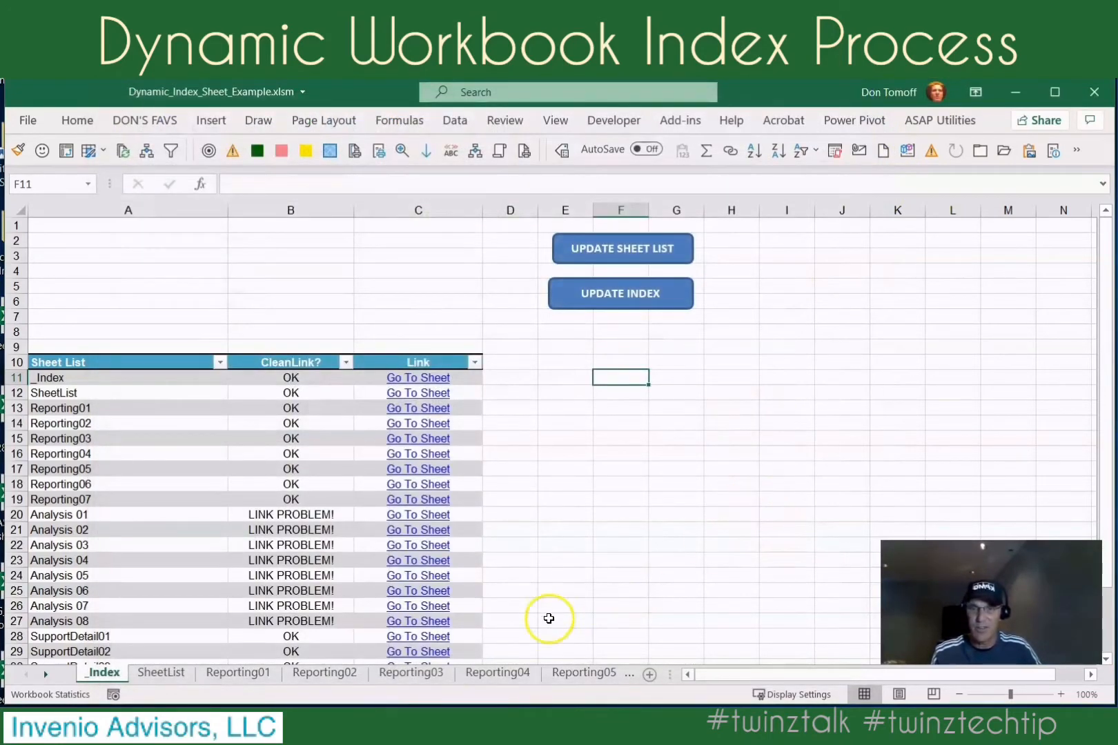
Save the workbook with the Reporting03 sheet active and close it.
left_click(440, 671)
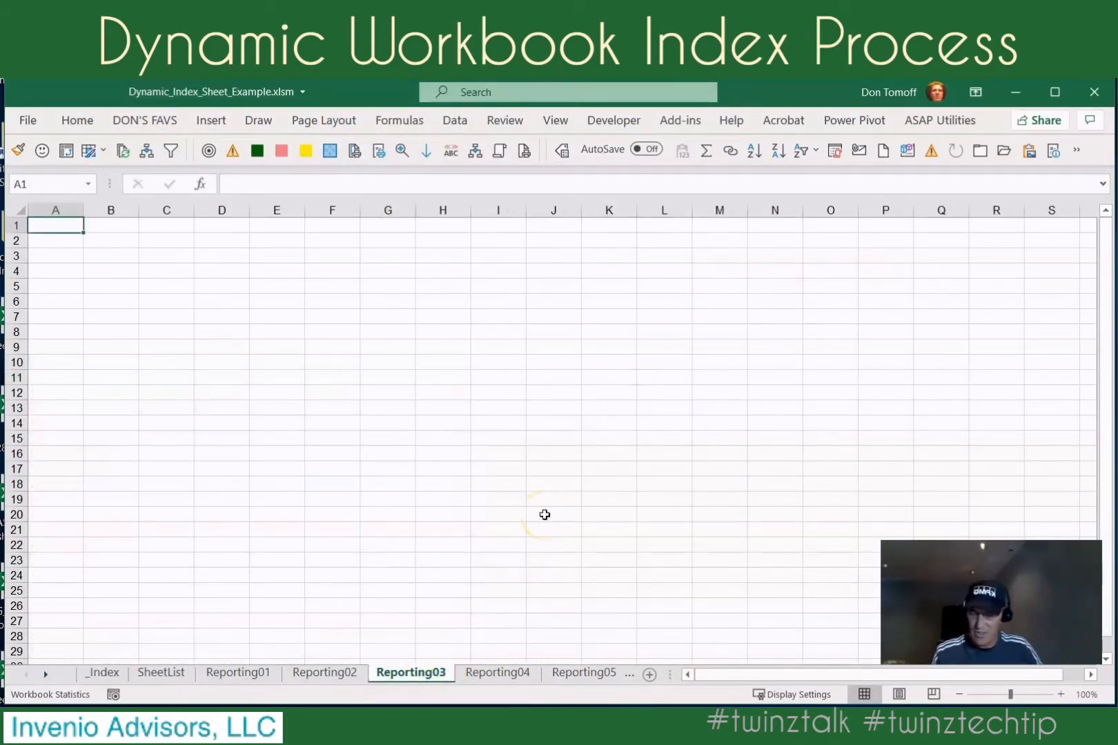
key("ctrl+s")
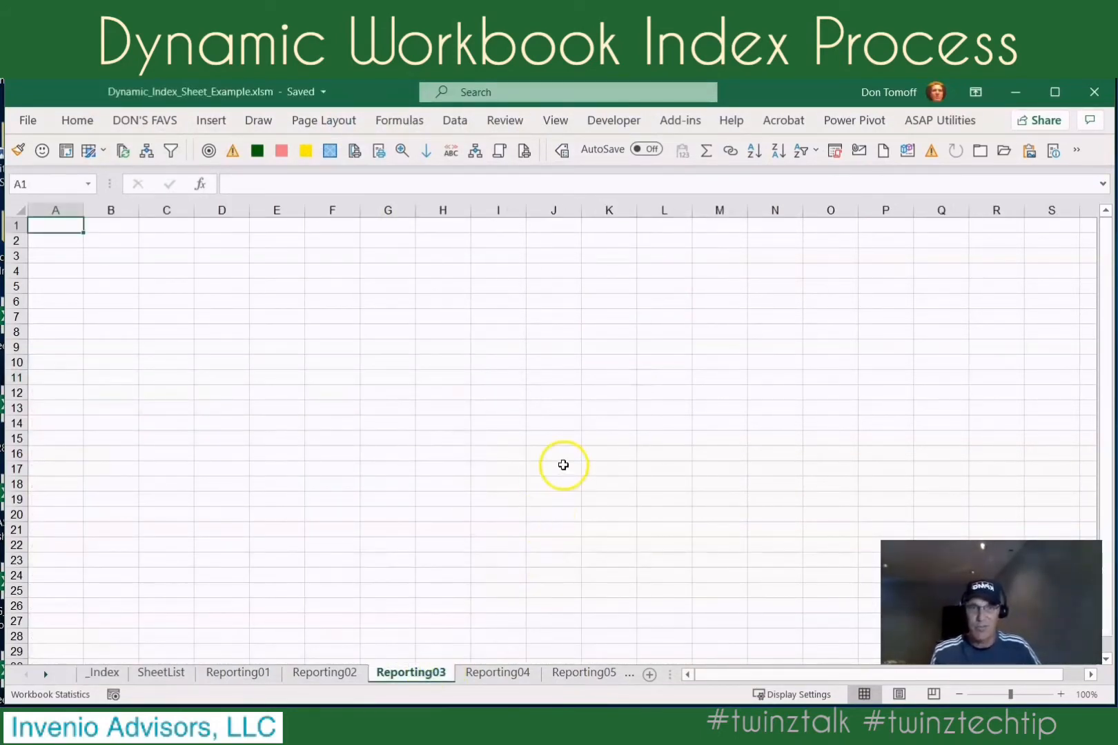
left_click(1093, 95)
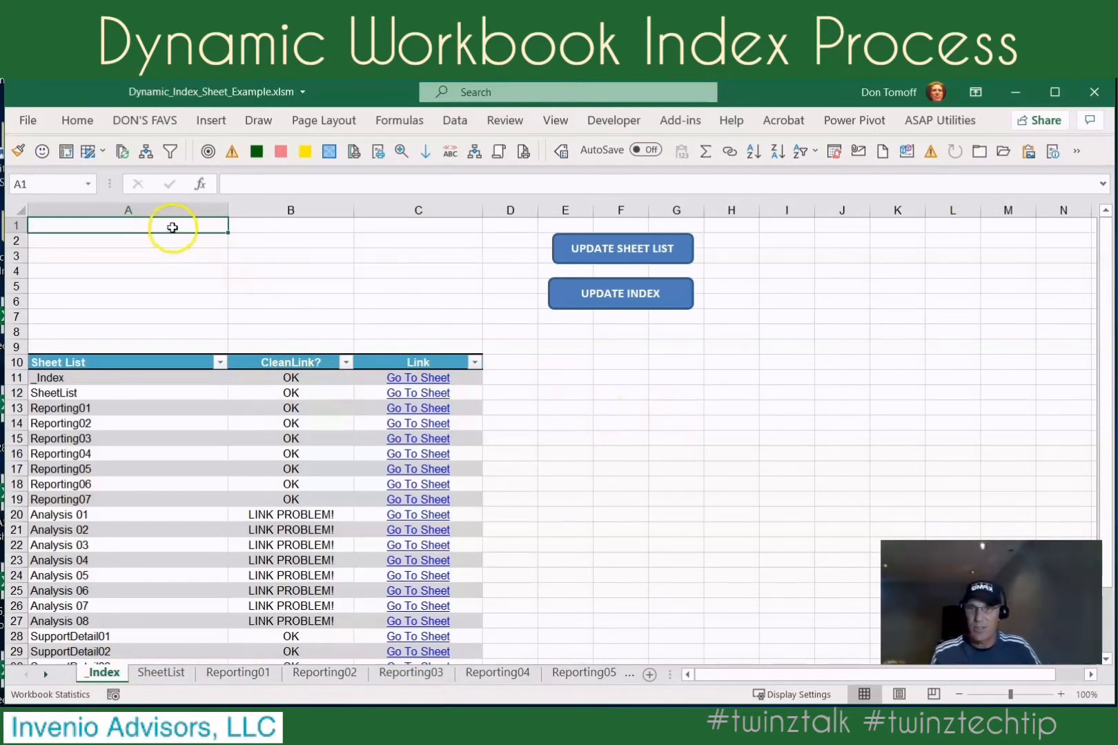
Merge cells A1:C1 on the _Index sheet through the Format Cells alignment settings.
left_click_drag(172, 227, 380, 225)
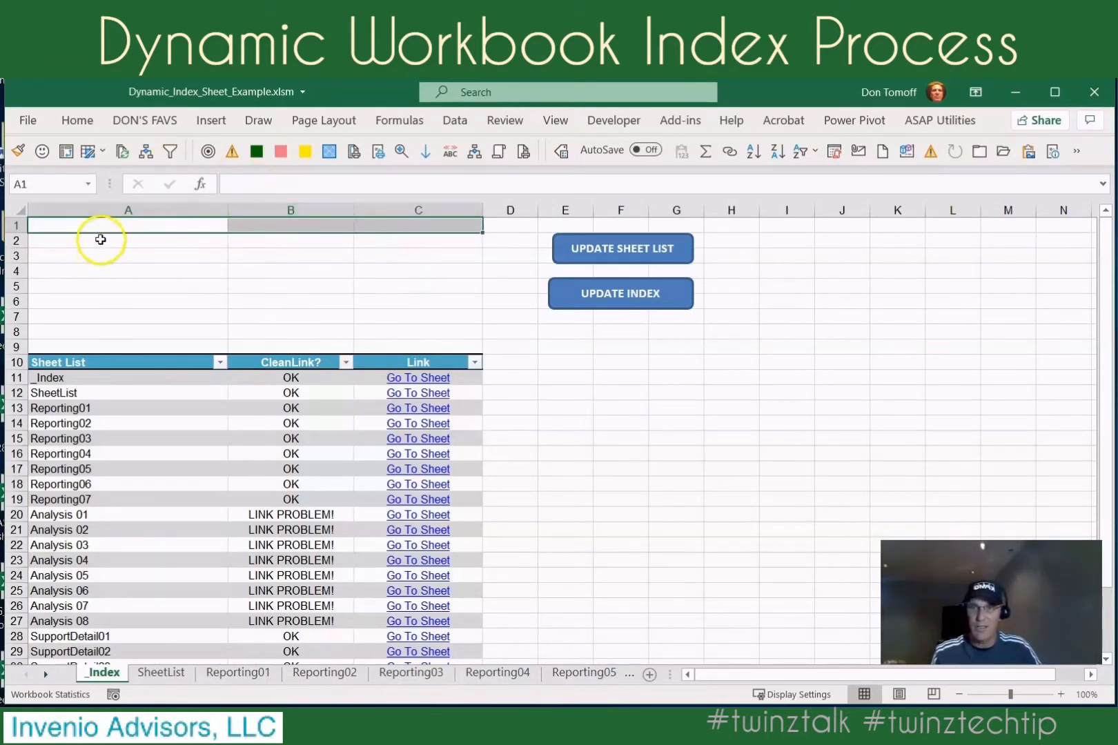
left_click(84, 121)
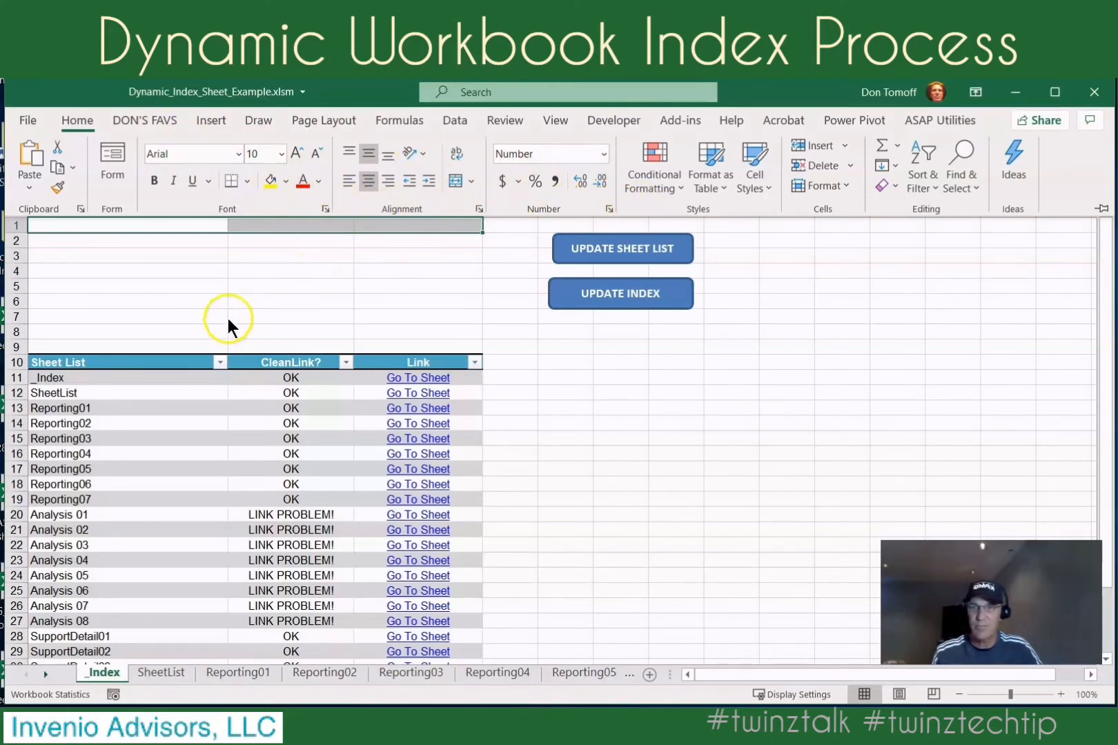
right_click(273, 225)
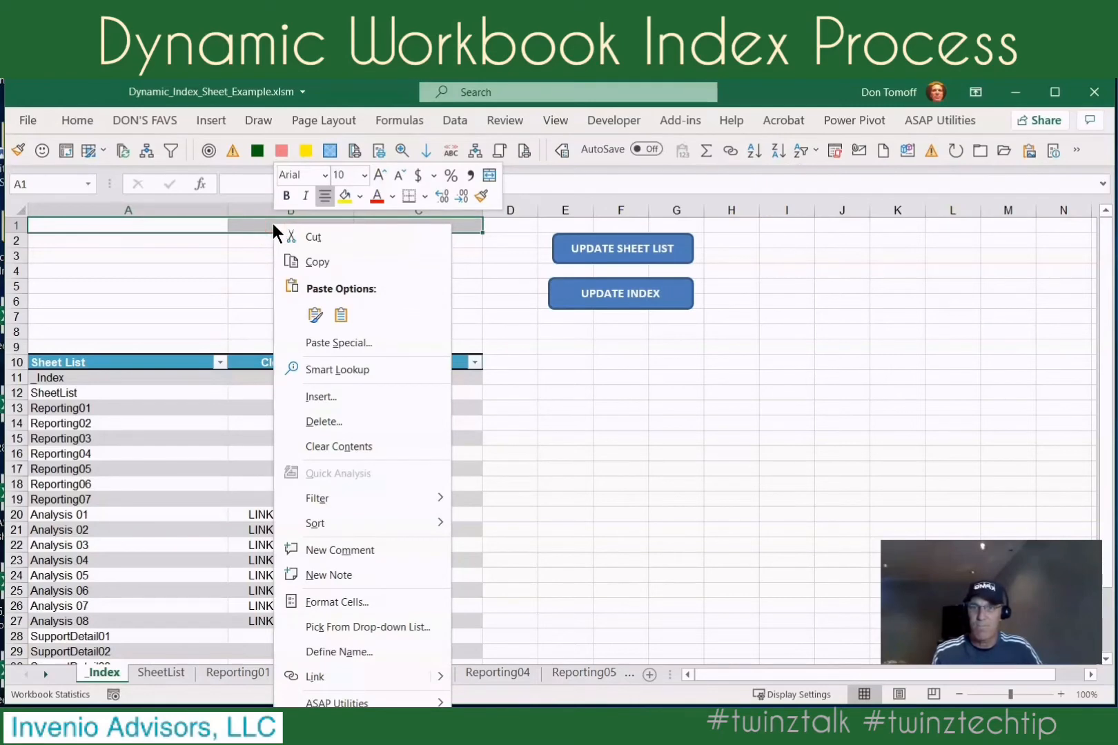
left_click(360, 604)
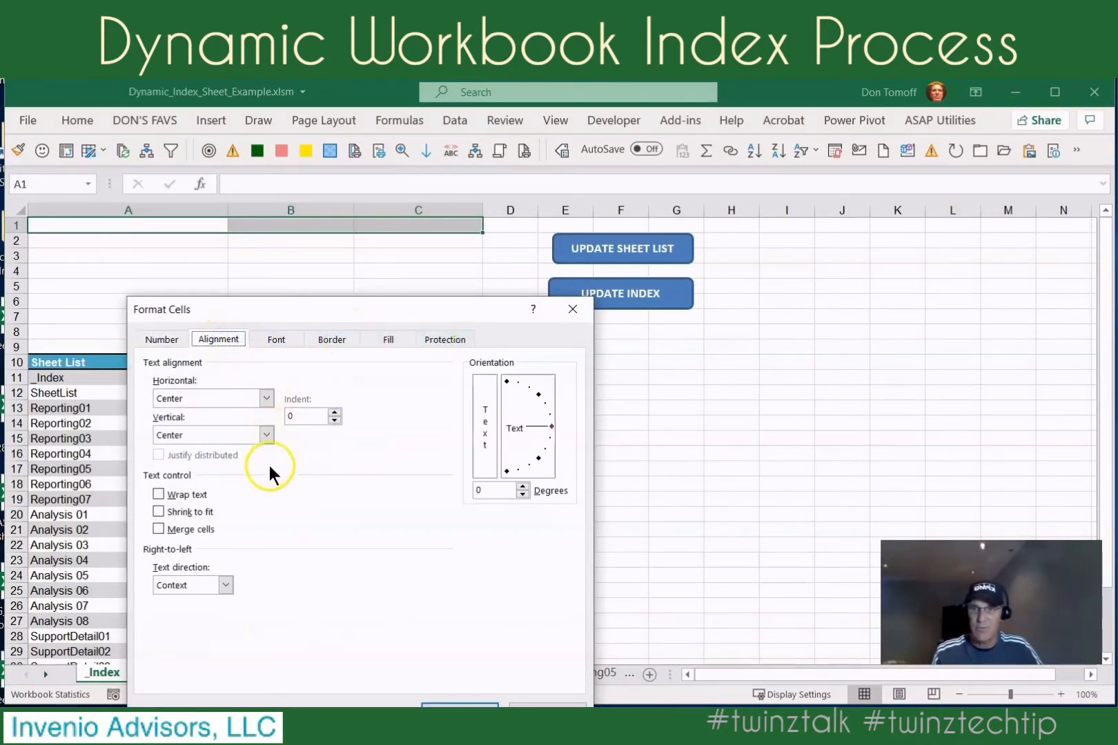
left_click(181, 529)
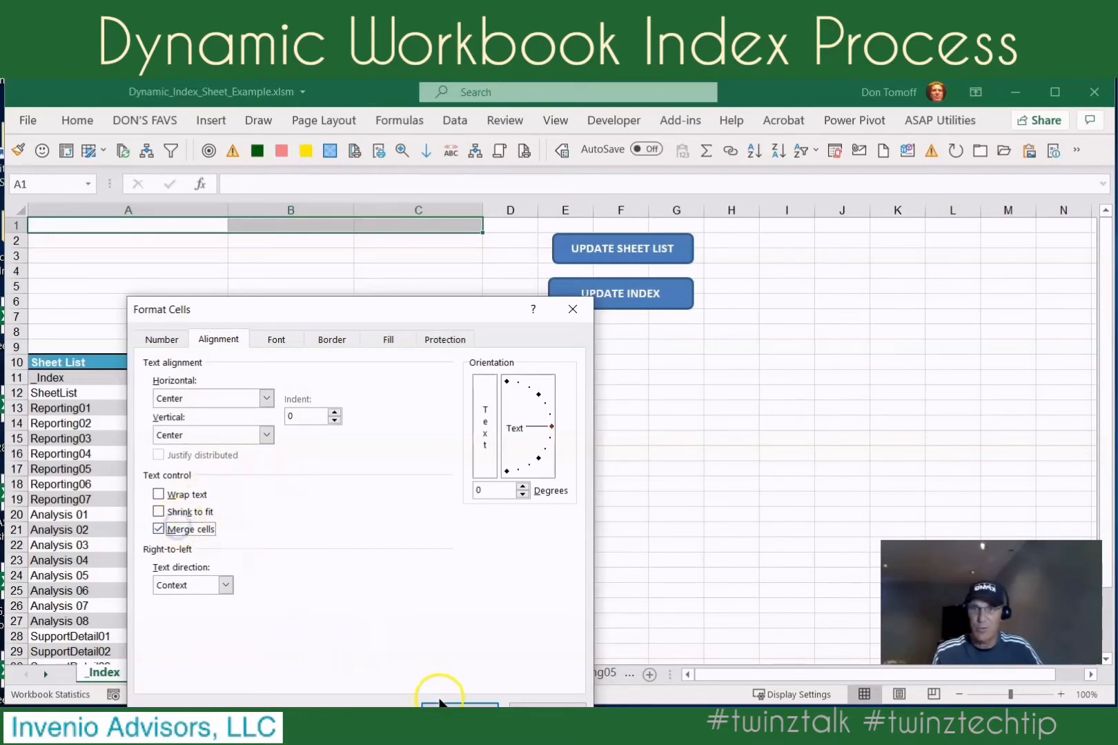
left_click_drag(436, 305, 452, 232)
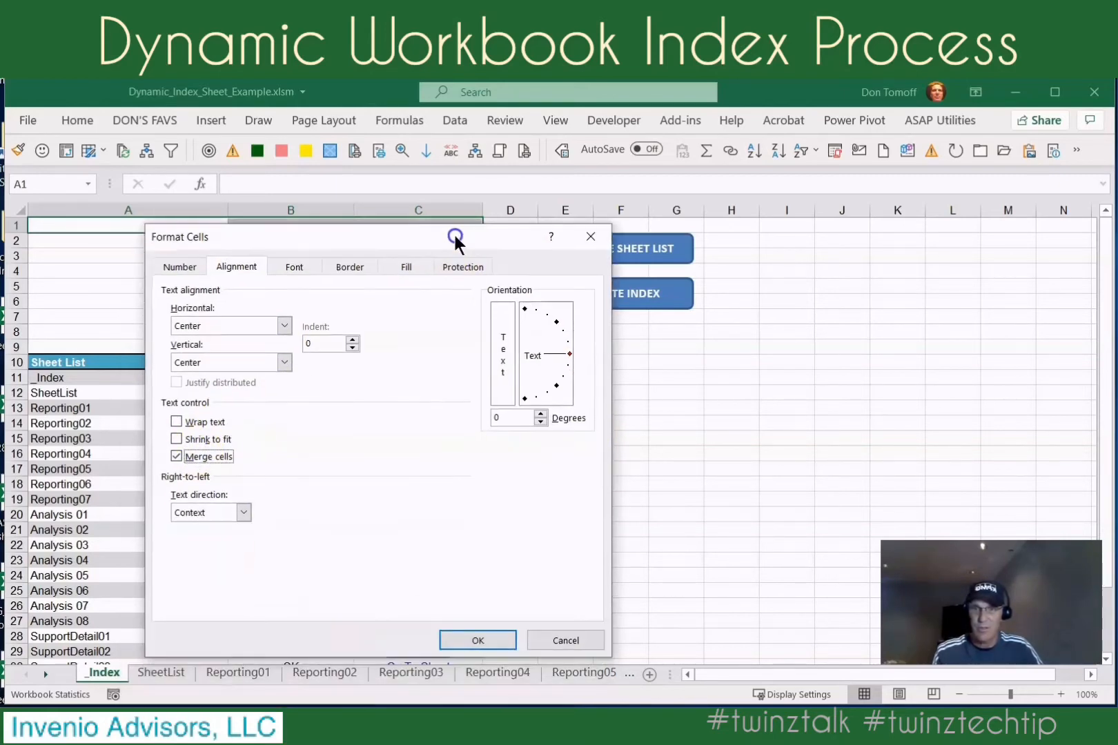
left_click(481, 643)
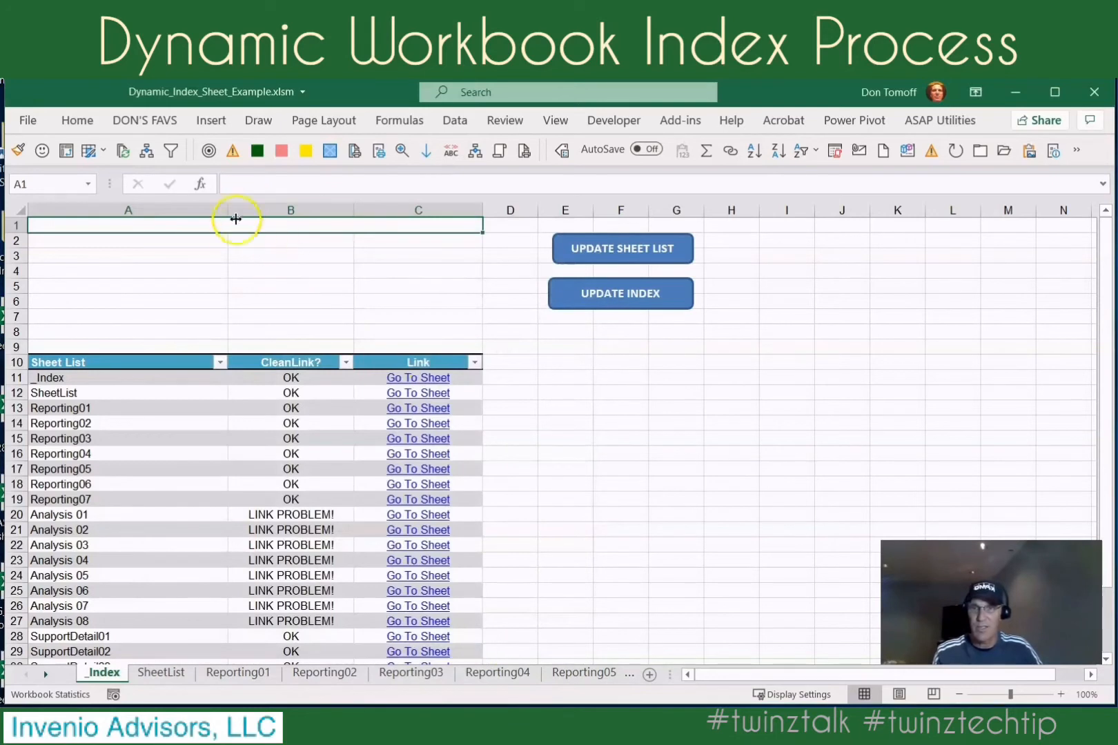
Fill the merged cell in row 1 with Aqua, Accent 5, Darker 25%.
left_click(74, 116)
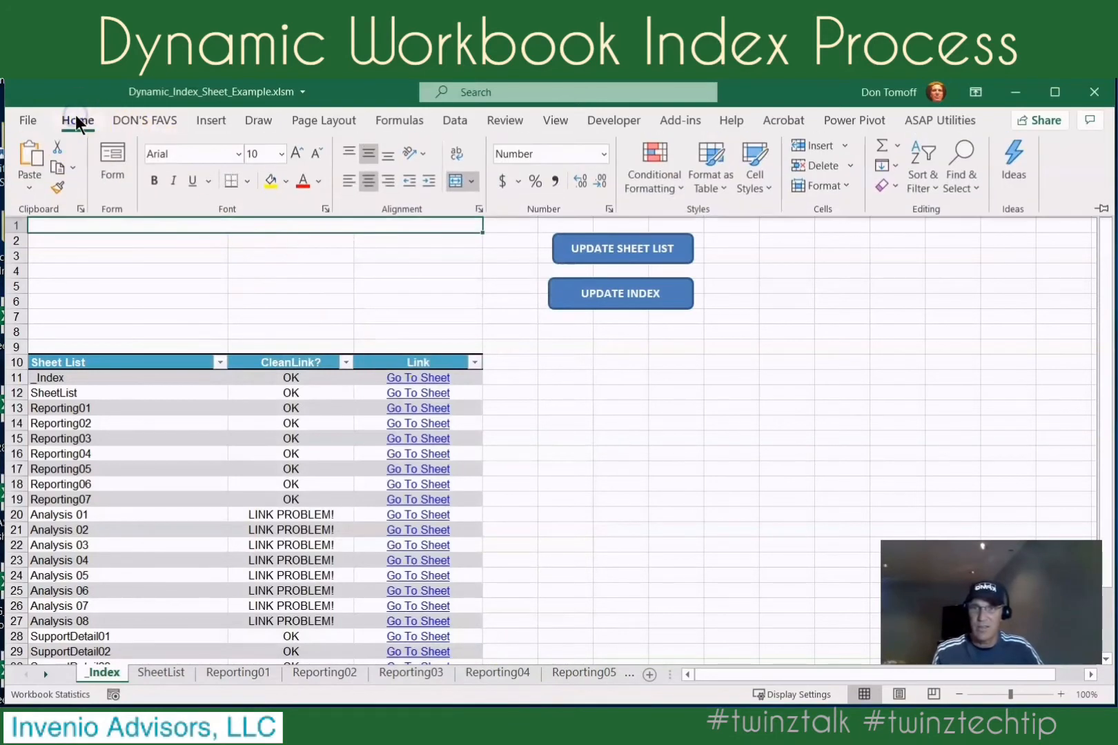
left_click(291, 176)
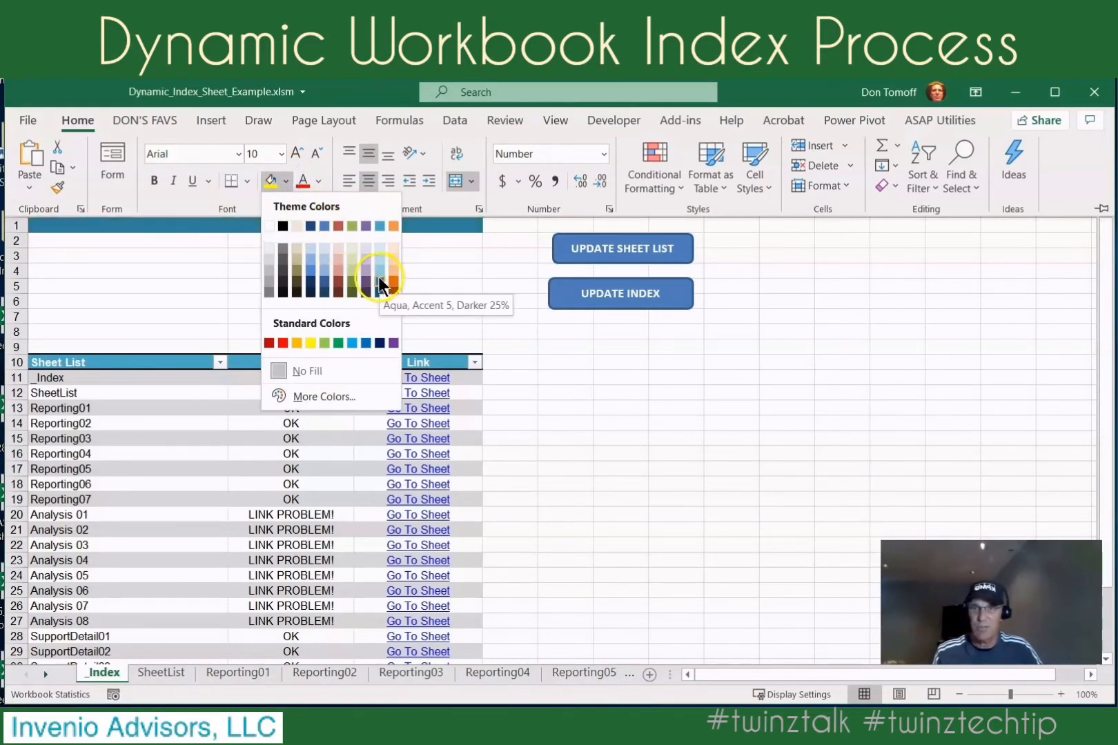
left_click(380, 279)
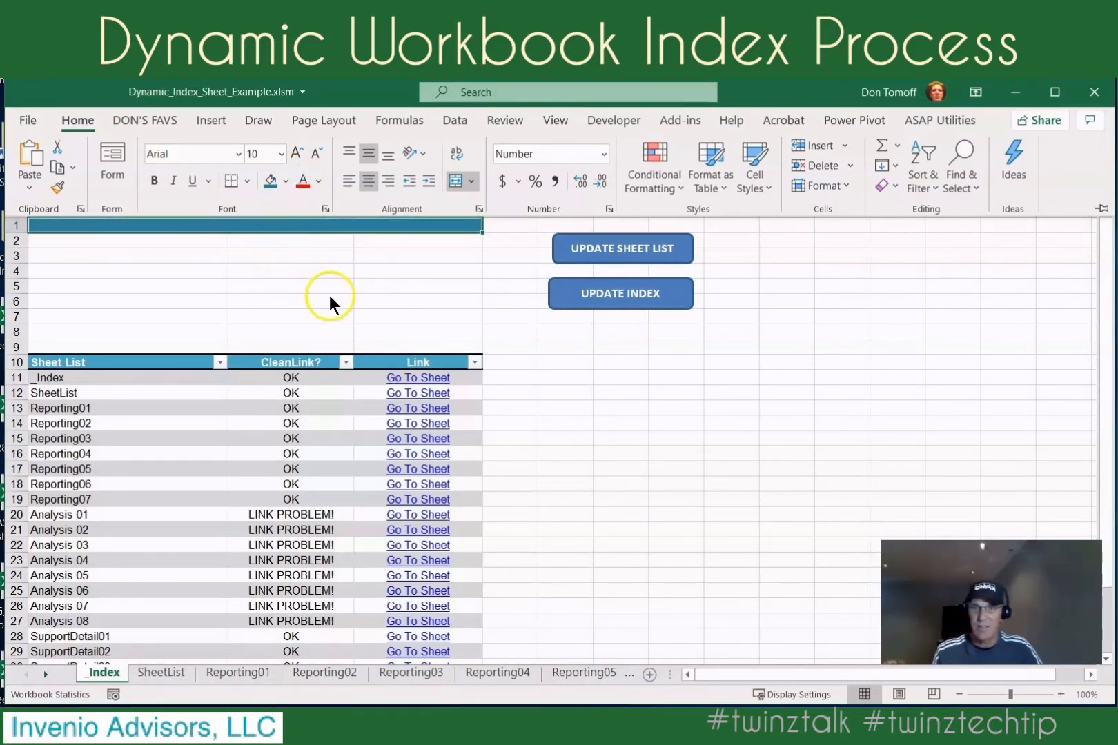
left_click(262, 306)
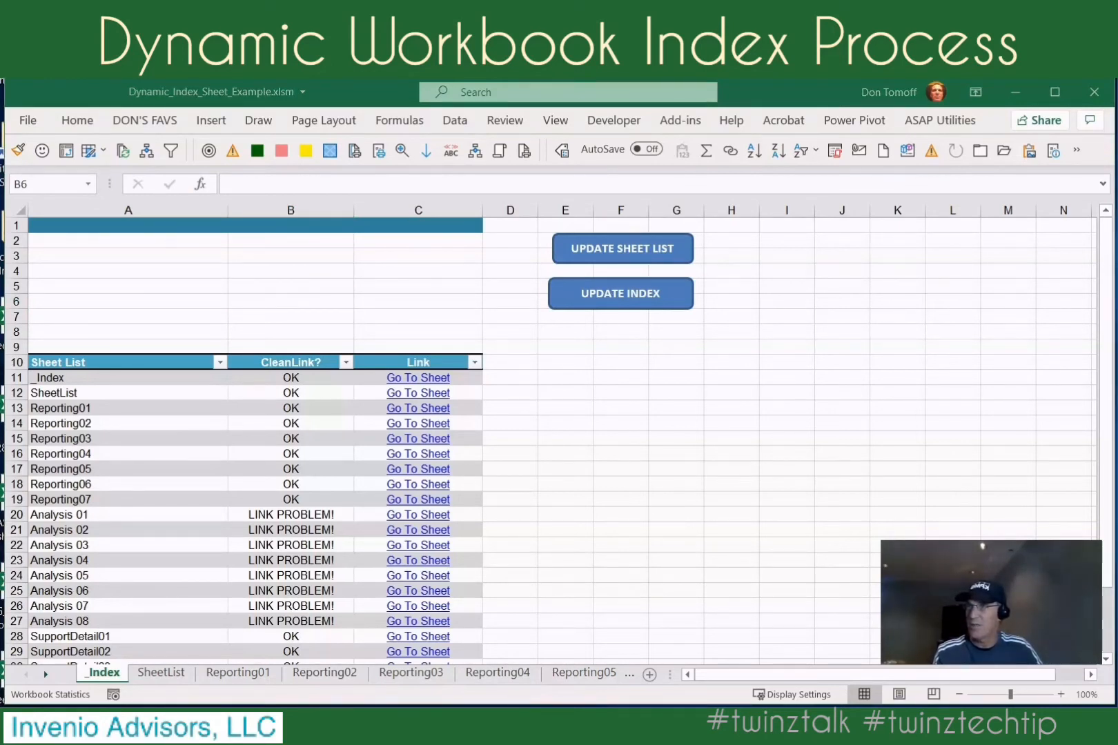
Copy the MID/CELL("filename") formula from the Formula_WorkbookFileName_into_Wksht_Cell.txt file in the browser.
left_click_drag(2, 266, 605, 112)
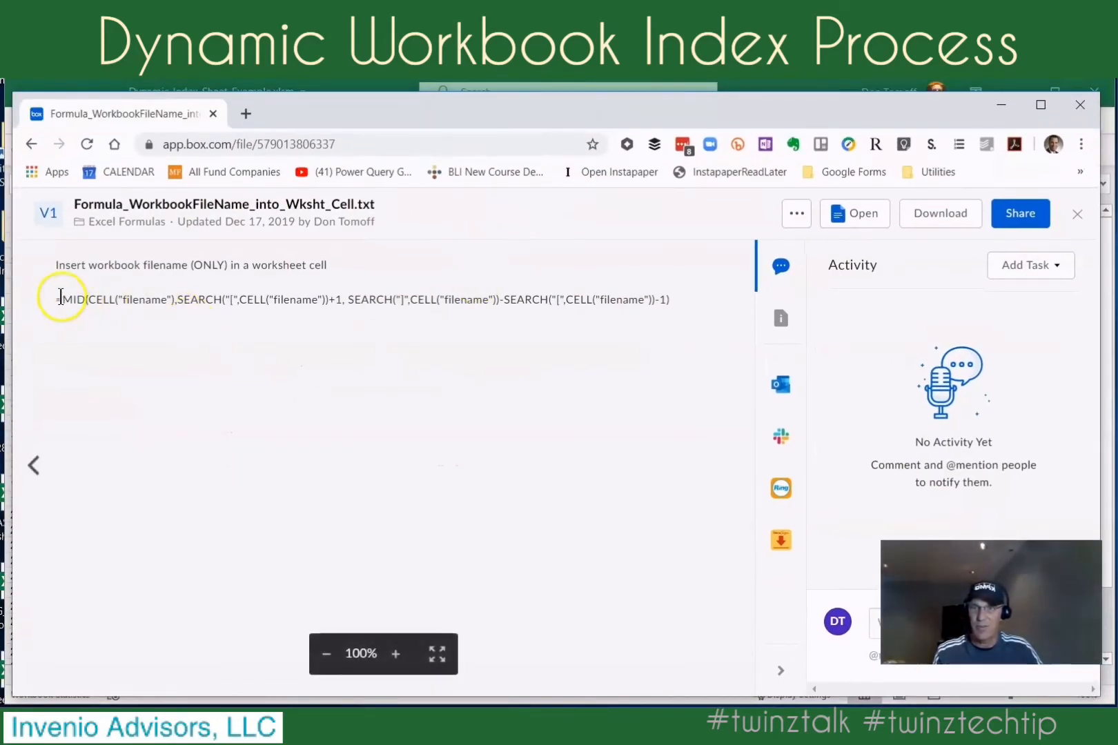
left_click_drag(61, 298, 684, 301)
key("ctrl+c")
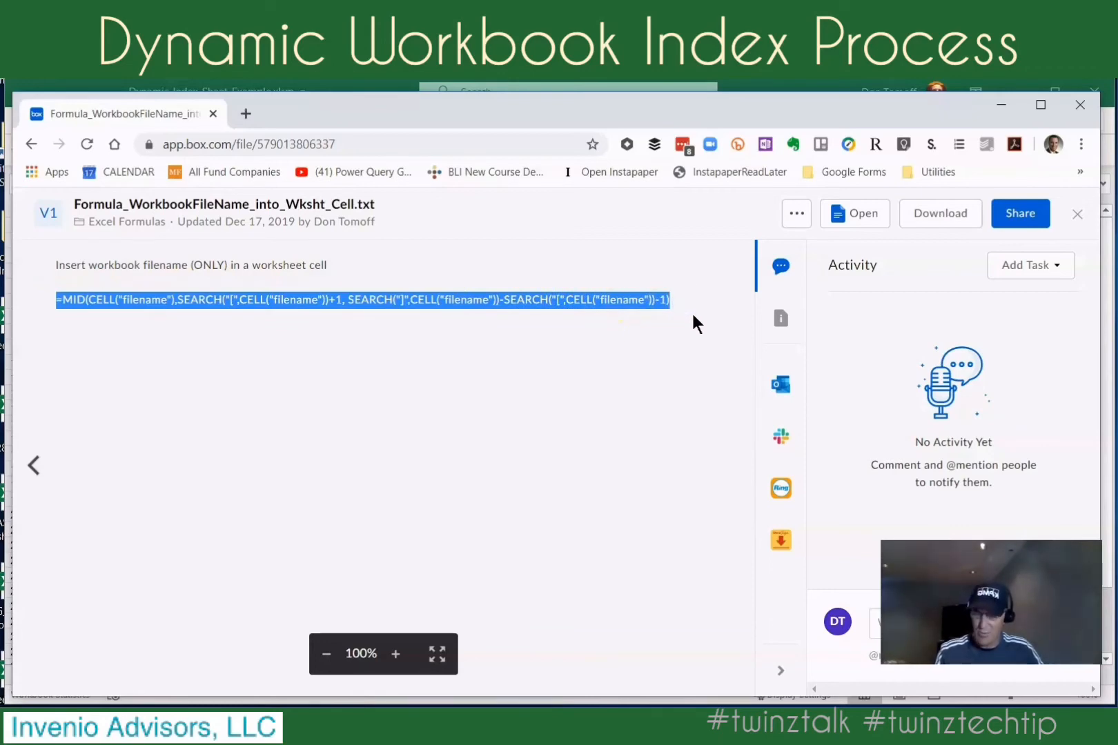
left_click_drag(668, 108, 0, 231)
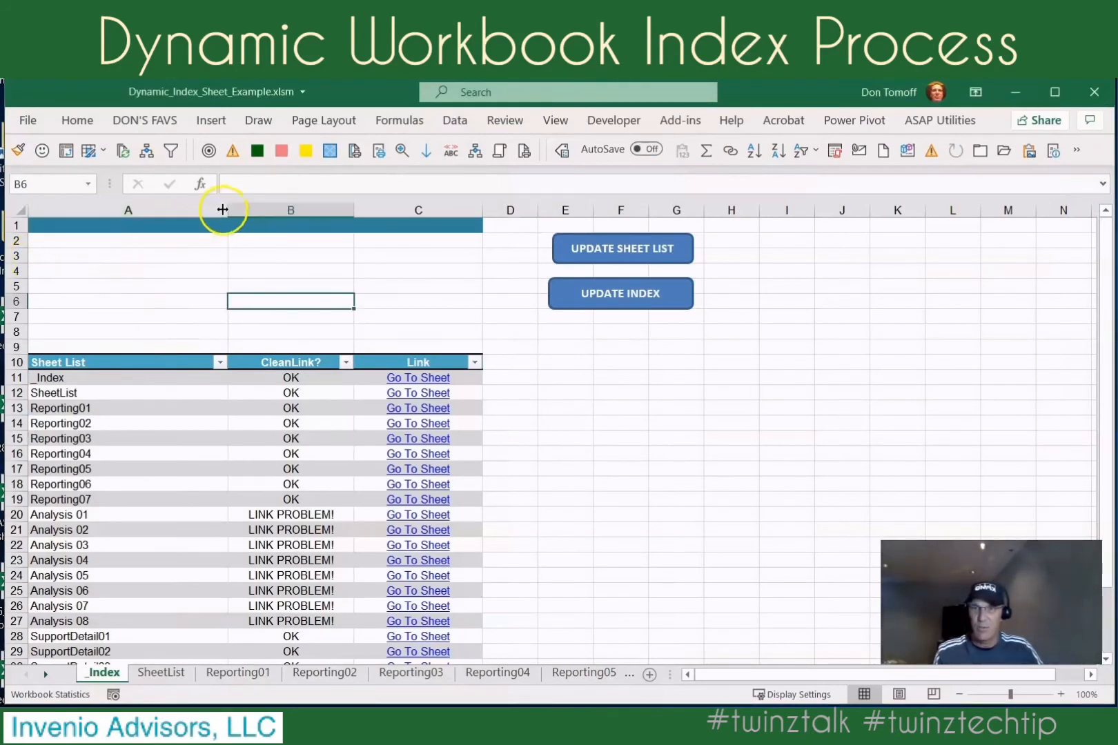
Enter the copied workbook file name formula in merged cell A1 of the _Index sheet and reselect that cell.
left_click(204, 225)
left_click(237, 183)
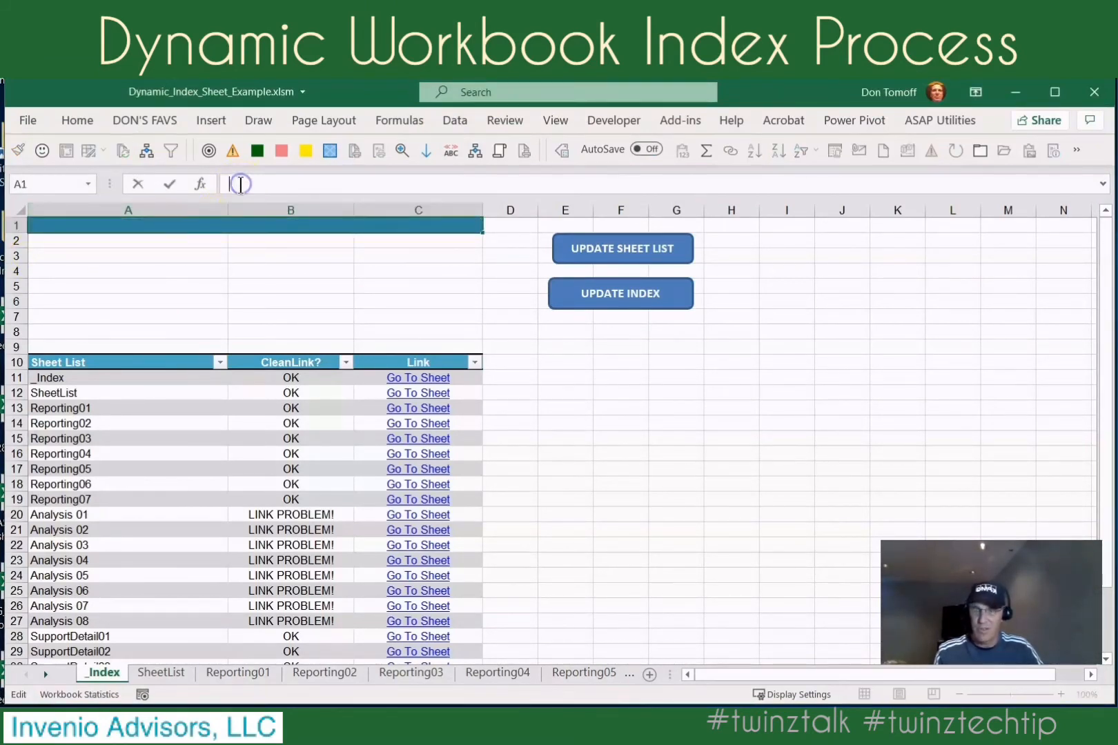
key("ctrl+v")
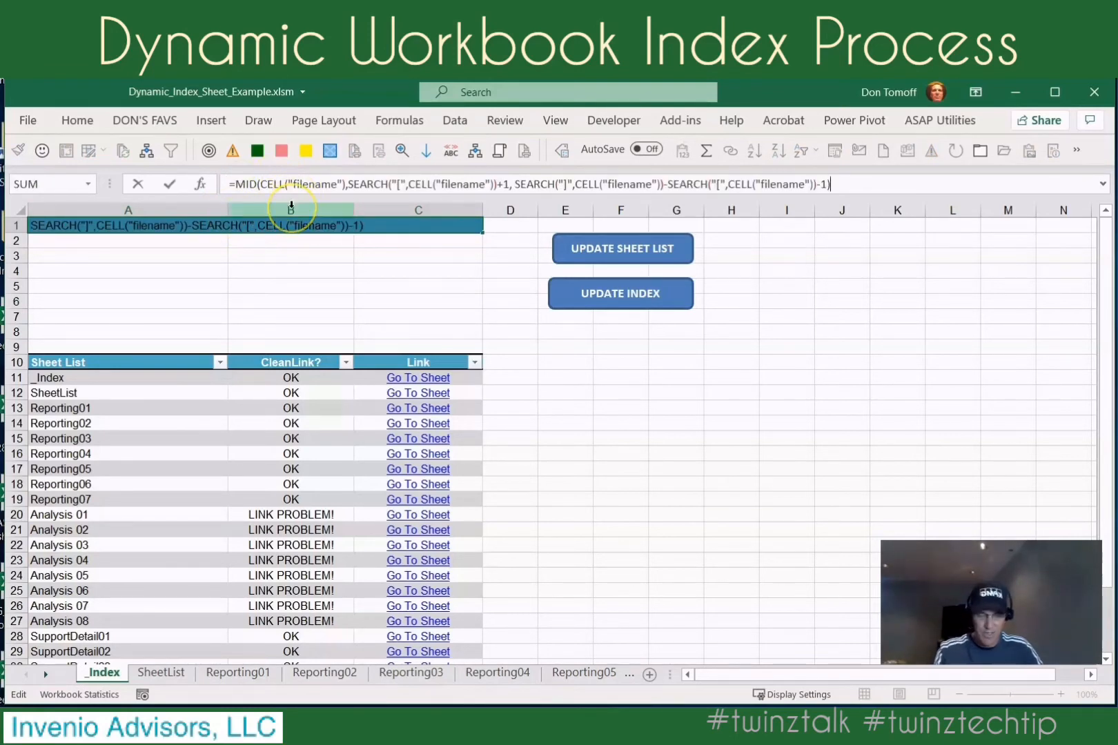
key("Return")
left_click(167, 224)
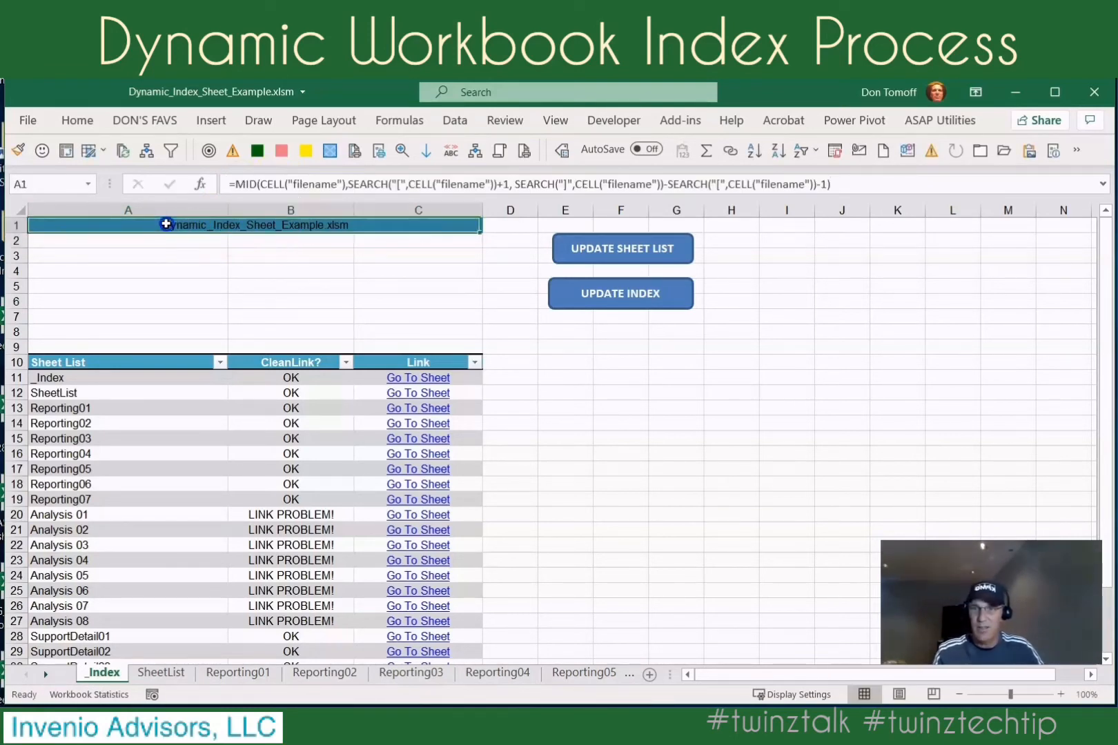
Make the file name text in merged cell A1 of the _Index sheet white and bold, and save the workbook.
left_click(76, 121)
left_click(82, 119)
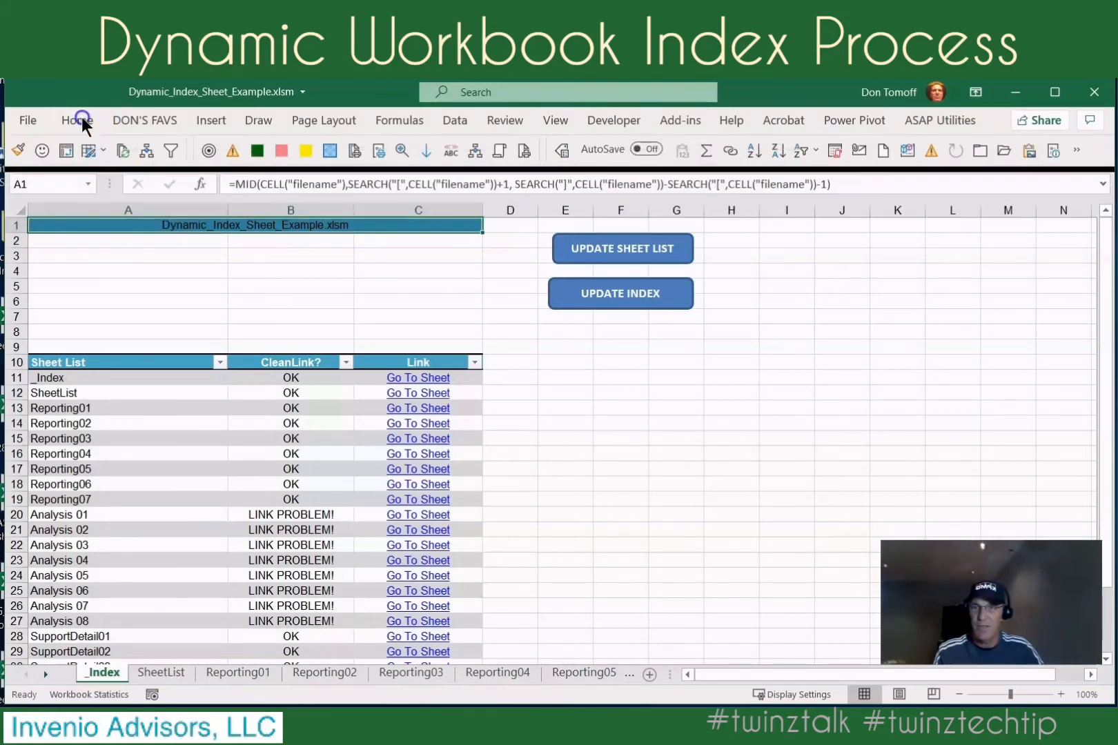
left_click(81, 118)
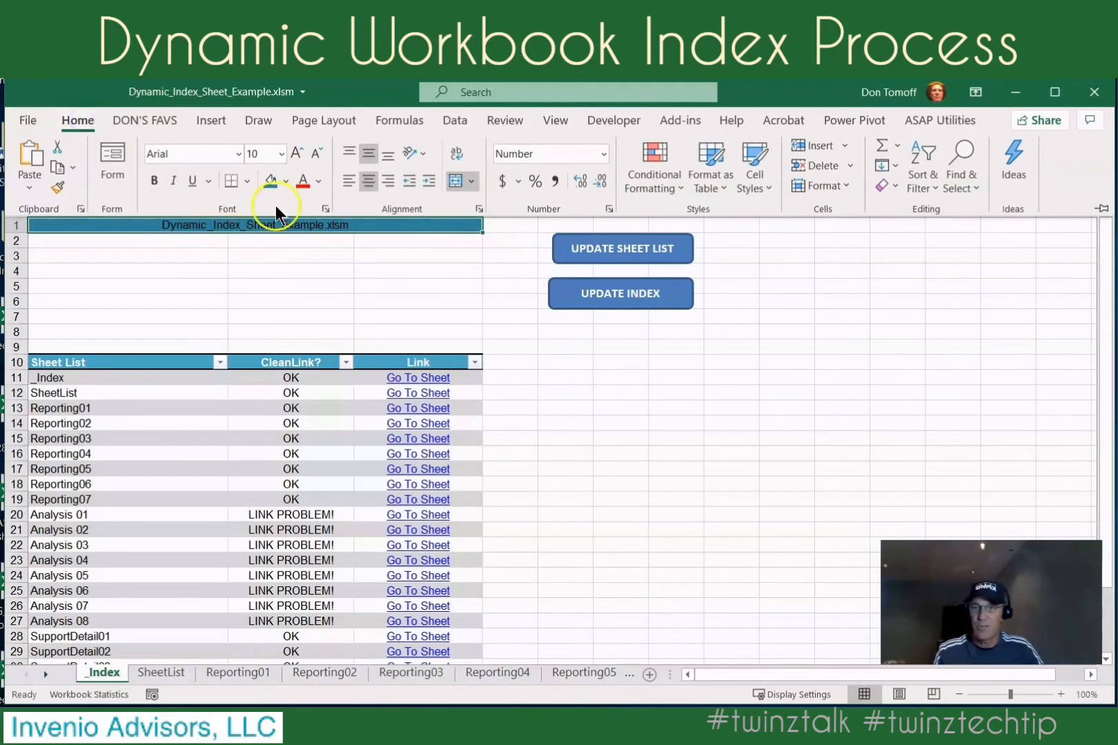
left_click(317, 178)
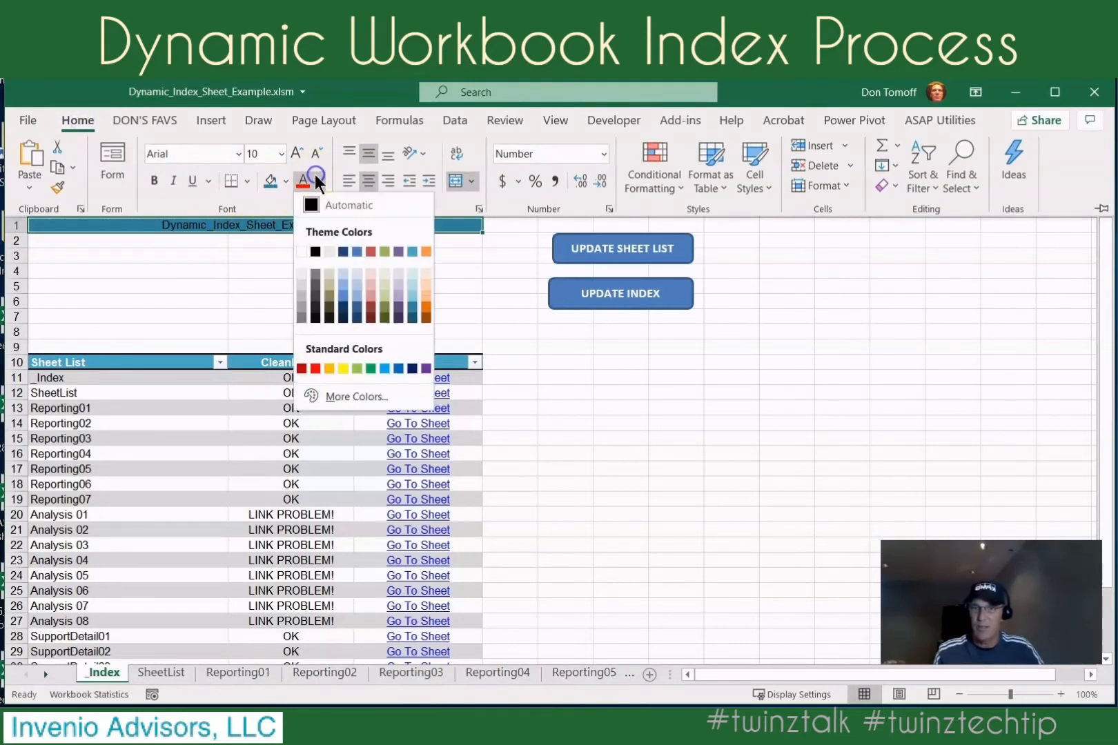
left_click(302, 249)
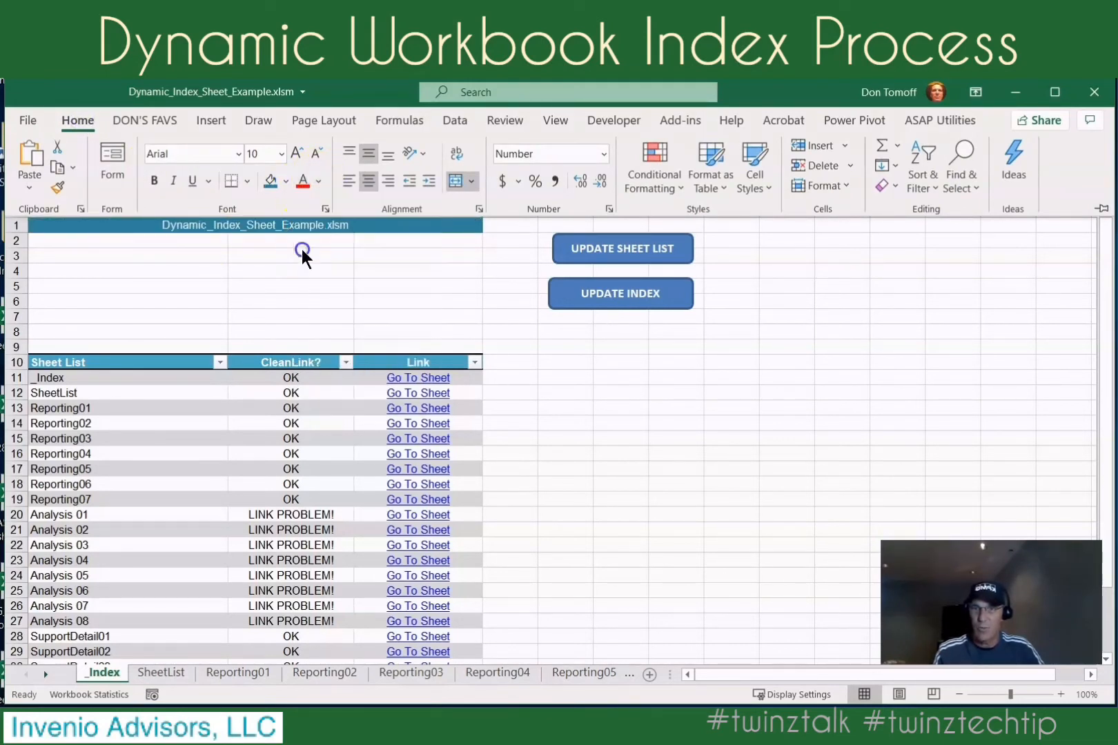
left_click(154, 178)
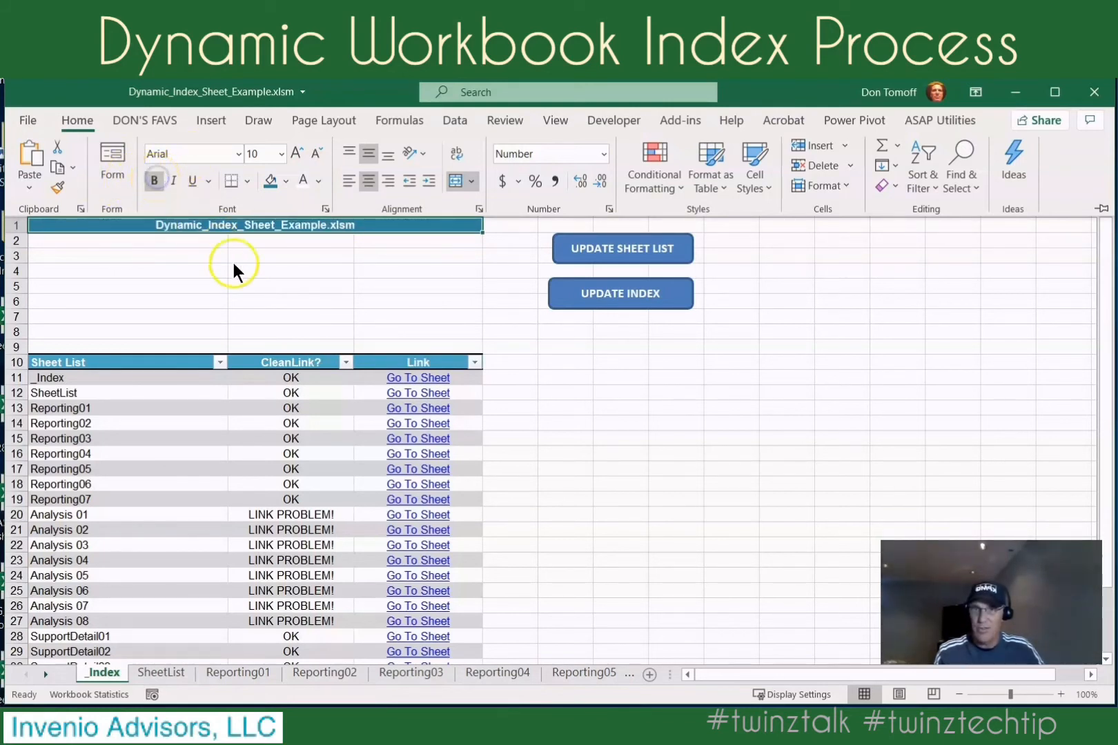
left_click(282, 283)
left_click(279, 284)
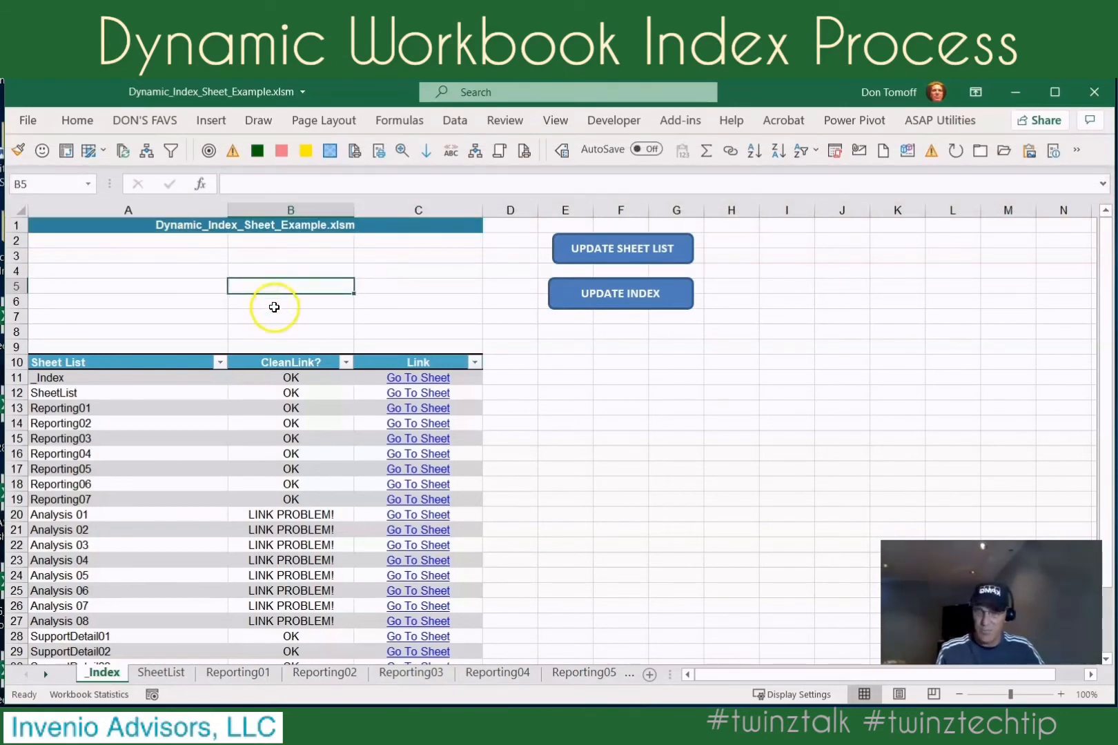
key("ctrl+s")
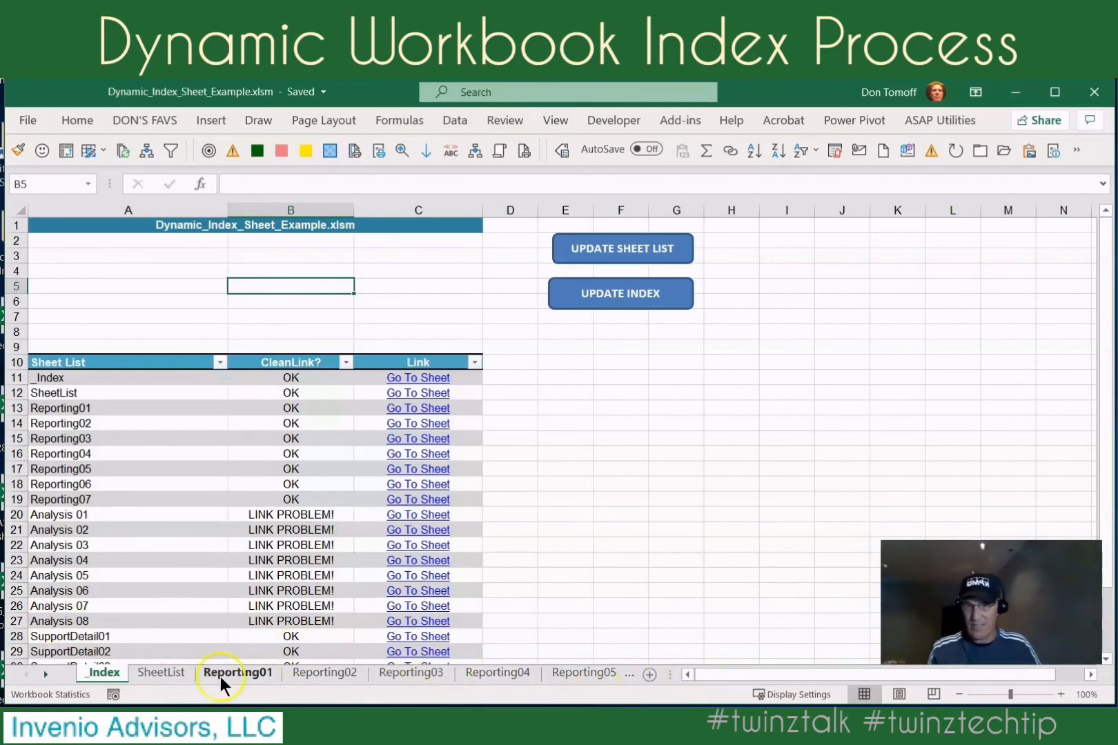
Enter the text "Return to Index" in cell G1 of the SheetList sheet.
left_click(168, 670)
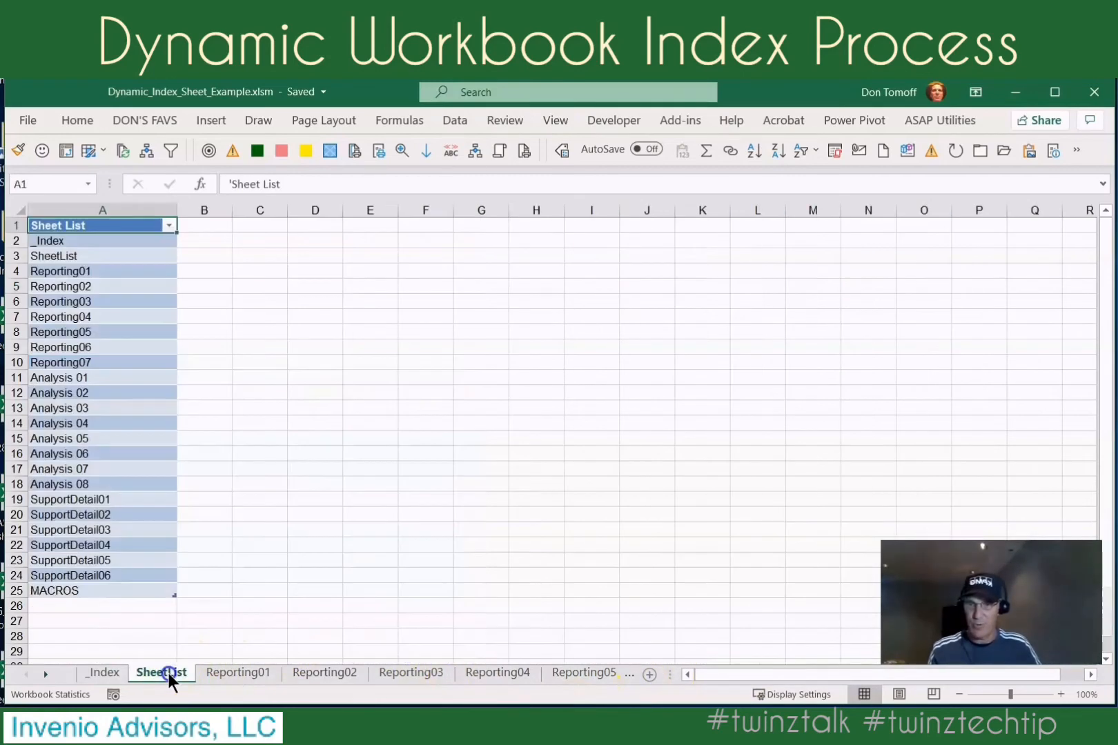
left_click(476, 226)
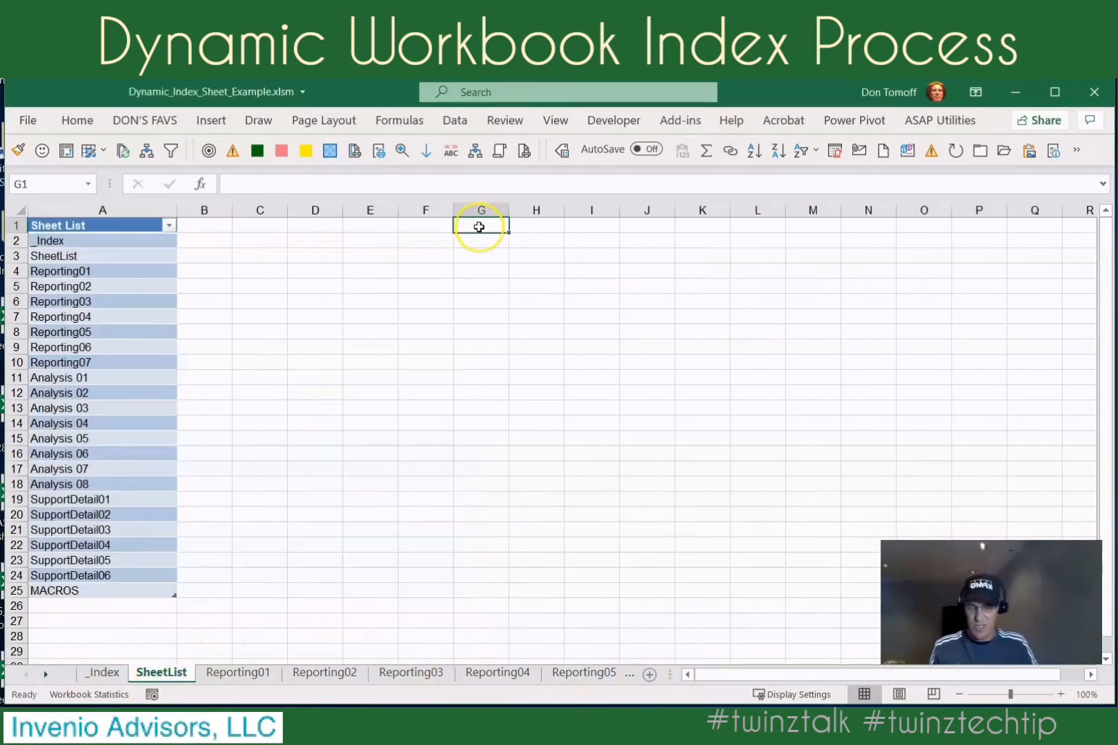
type("Return to")
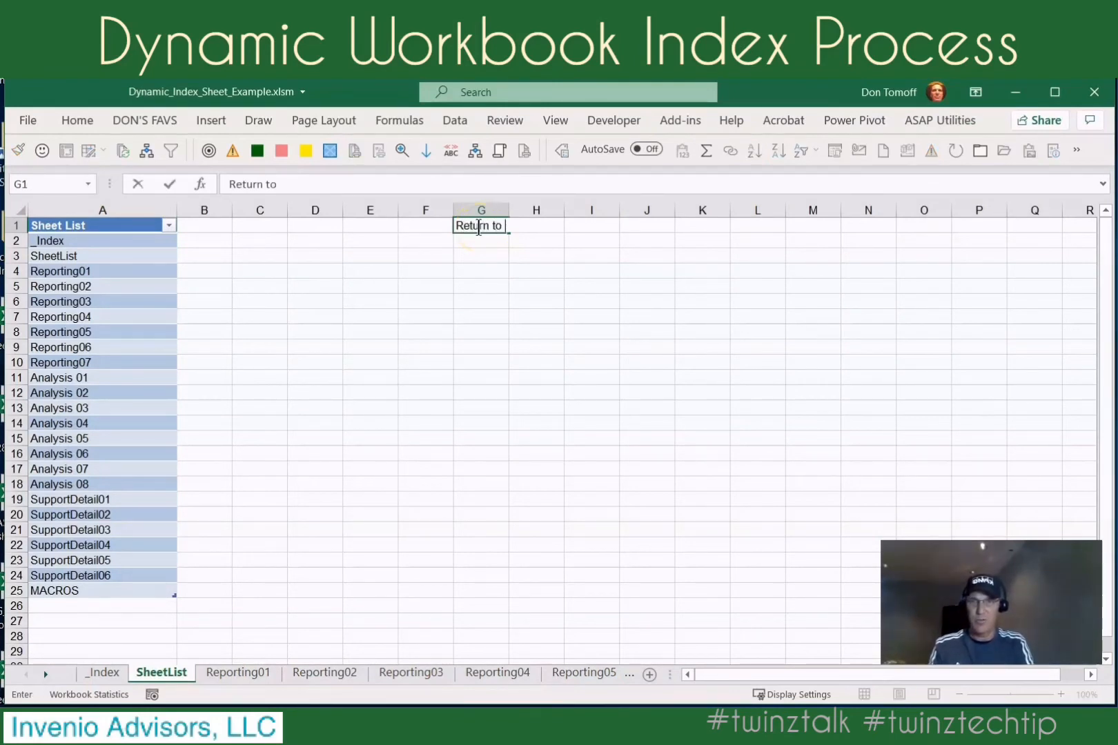
type(" Index")
key("Return")
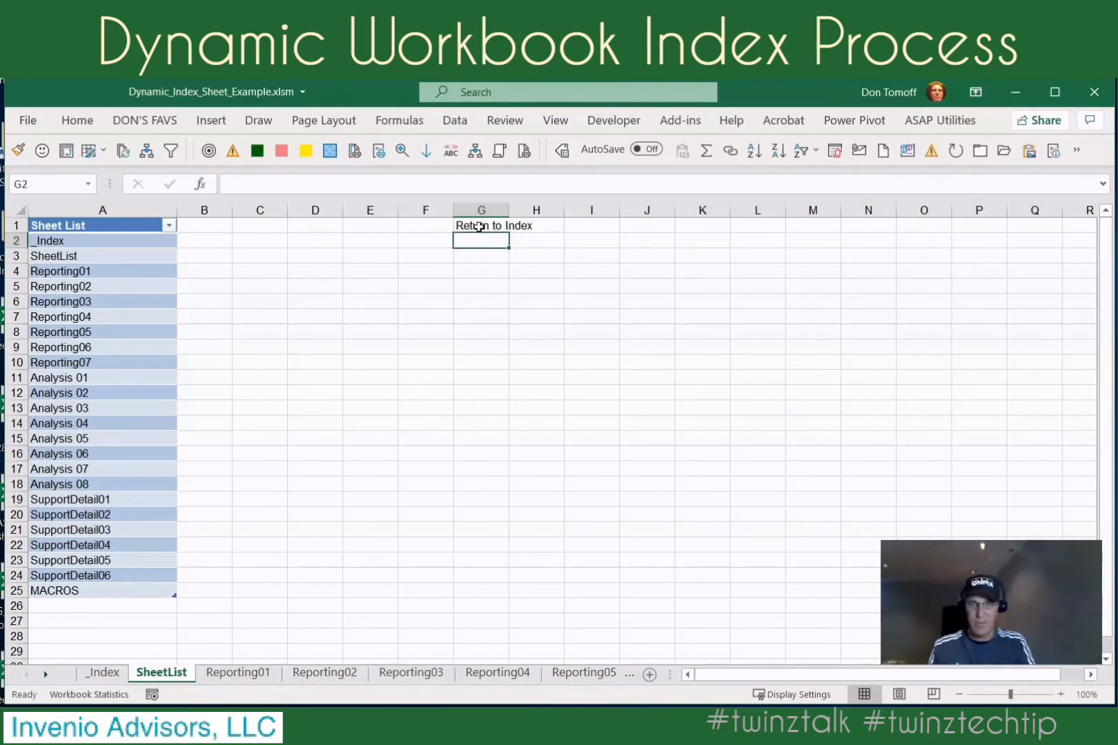
Insert a hyperlink on the "Return to Index" text in G1 that leads to cell A1 of the _Index sheet in this document.
left_click(479, 227)
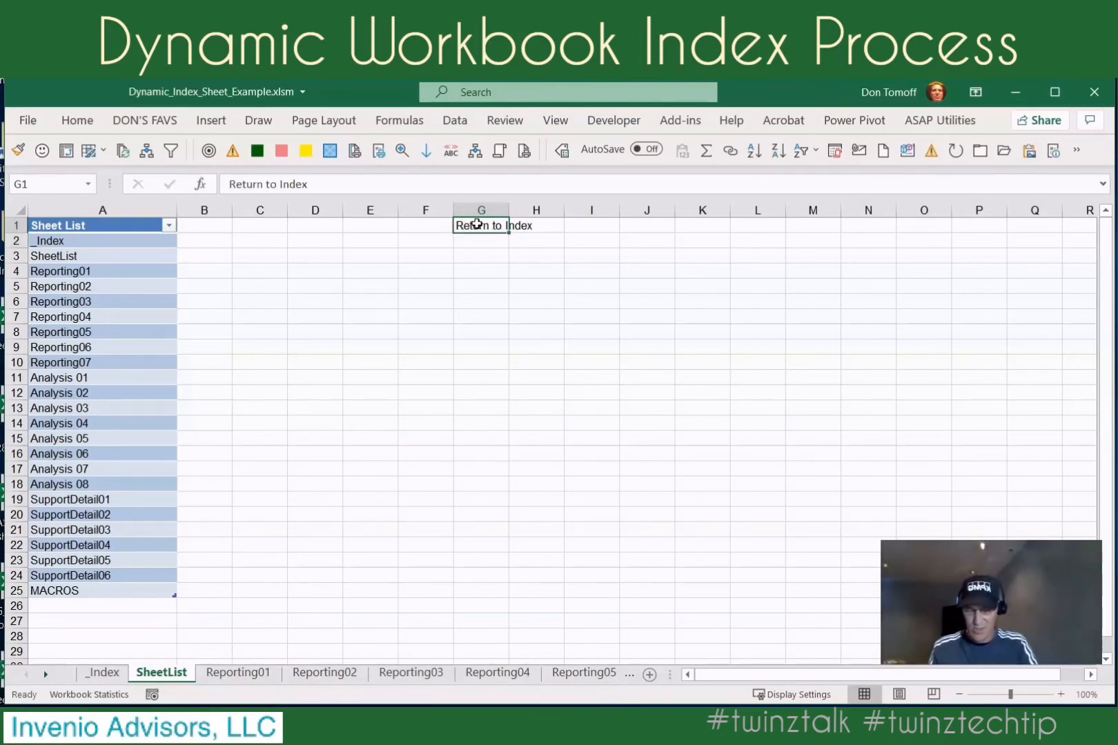
key("ctrl+k")
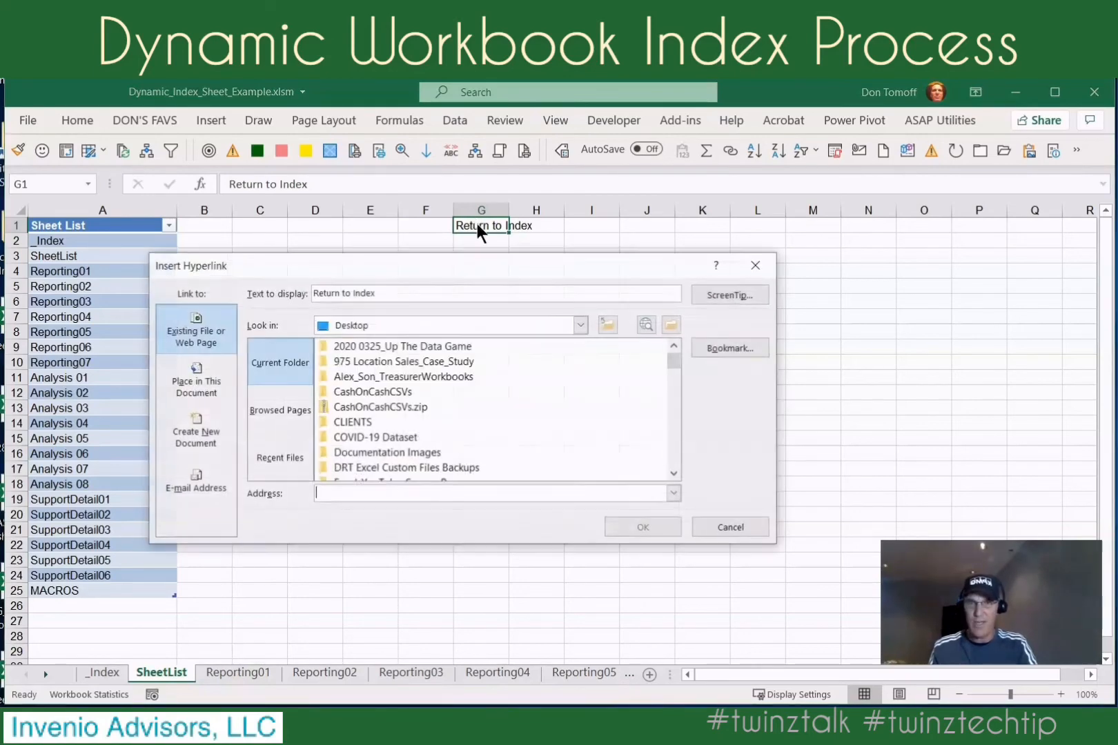
left_click(178, 385)
left_click(294, 390)
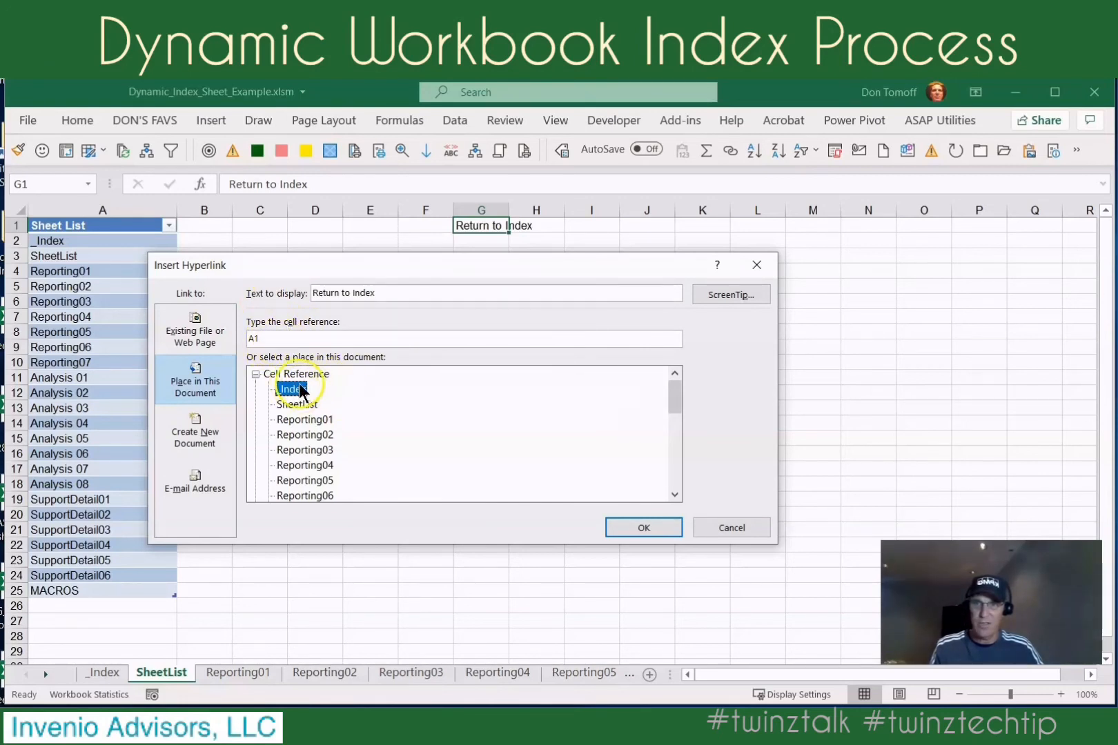
left_click(659, 518)
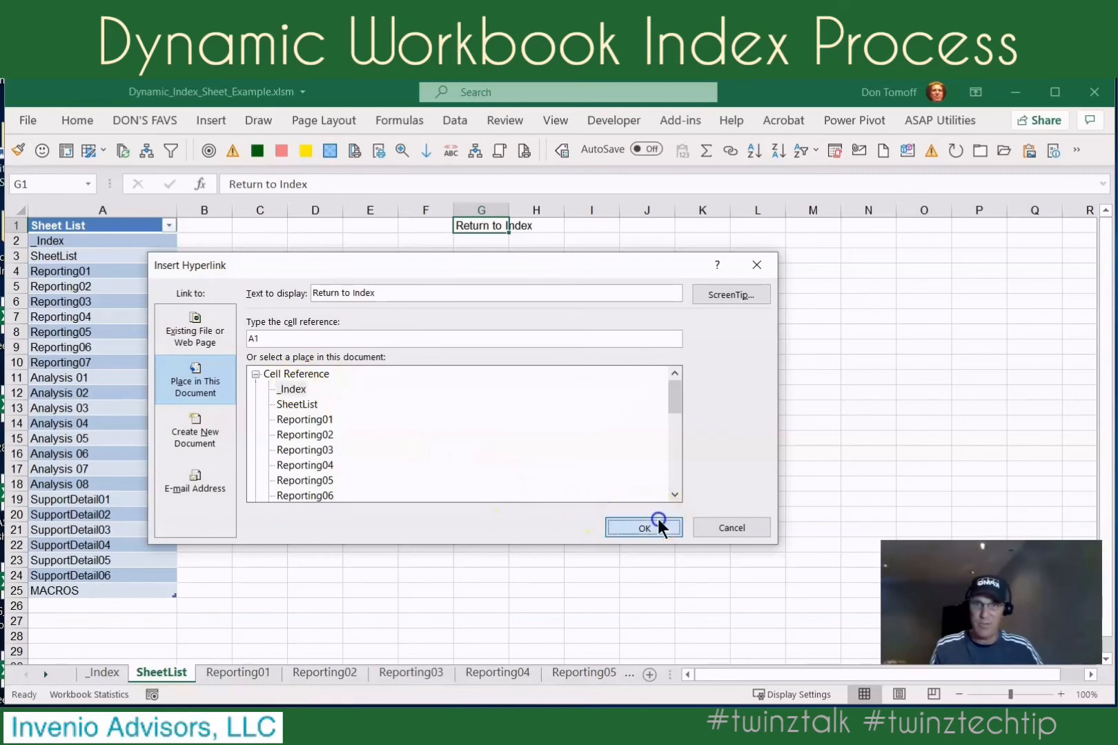
Copy the linked cell G1 from SheetList and paste it into G1 of the grouped sheets Reporting01 through SupportDetail06.
key("ctrl+c")
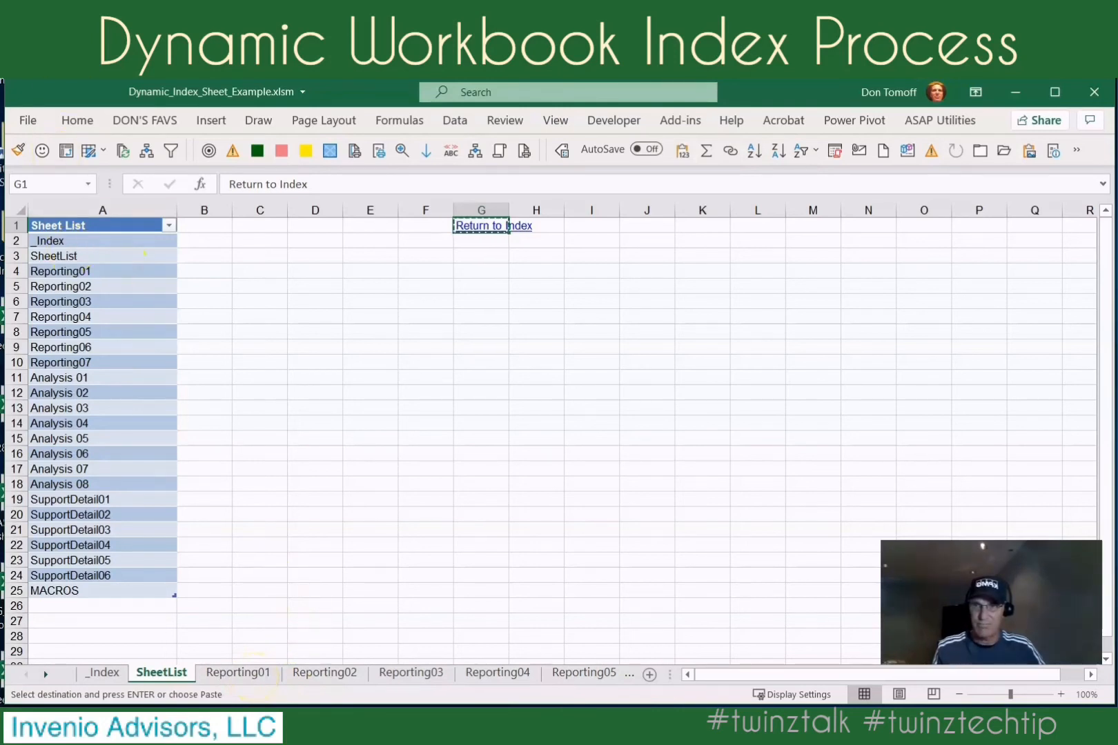
key("Escape")
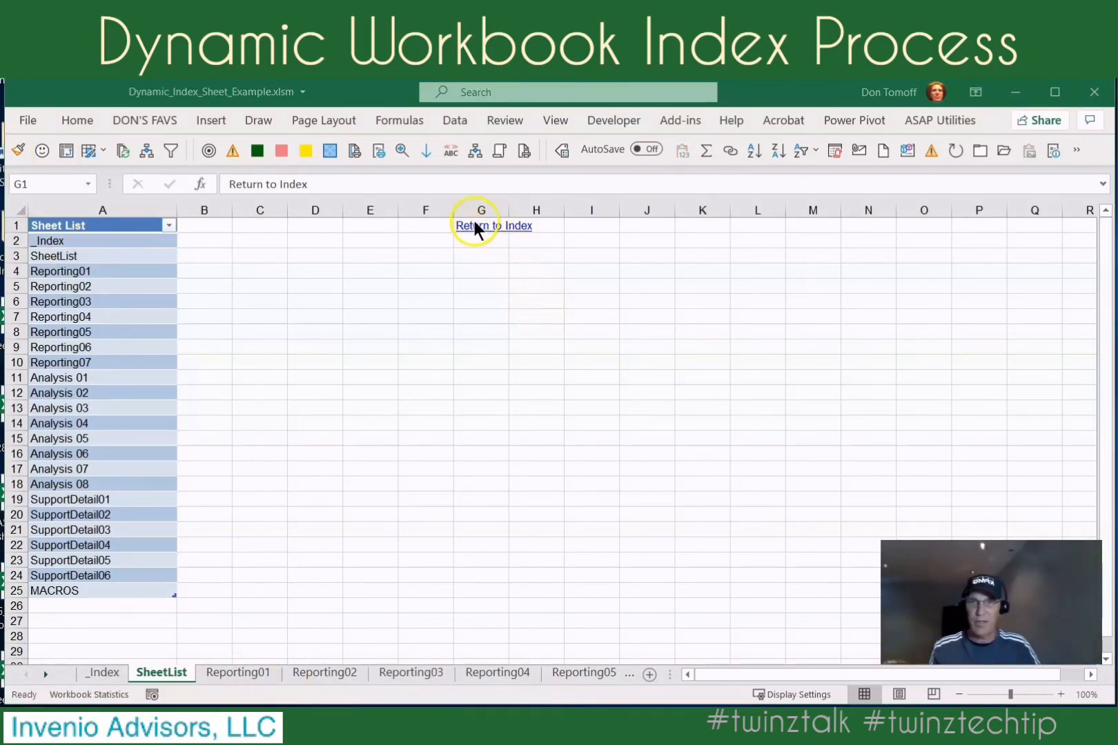
left_click(425, 232)
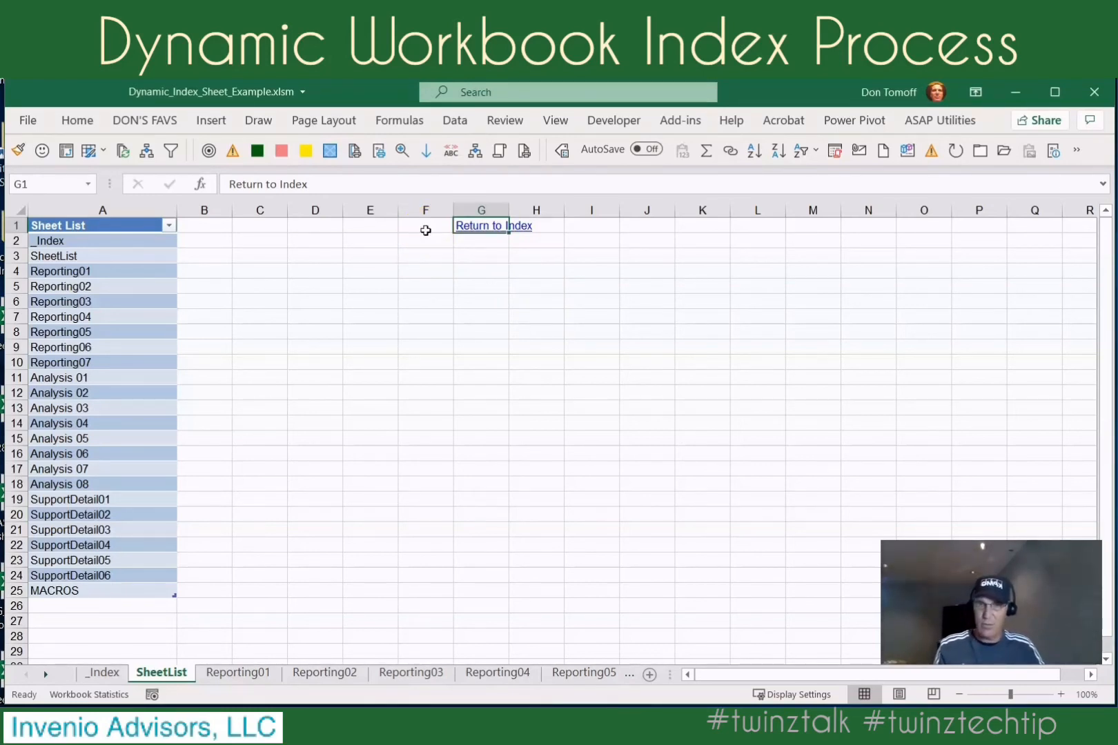
key("ctrl+c")
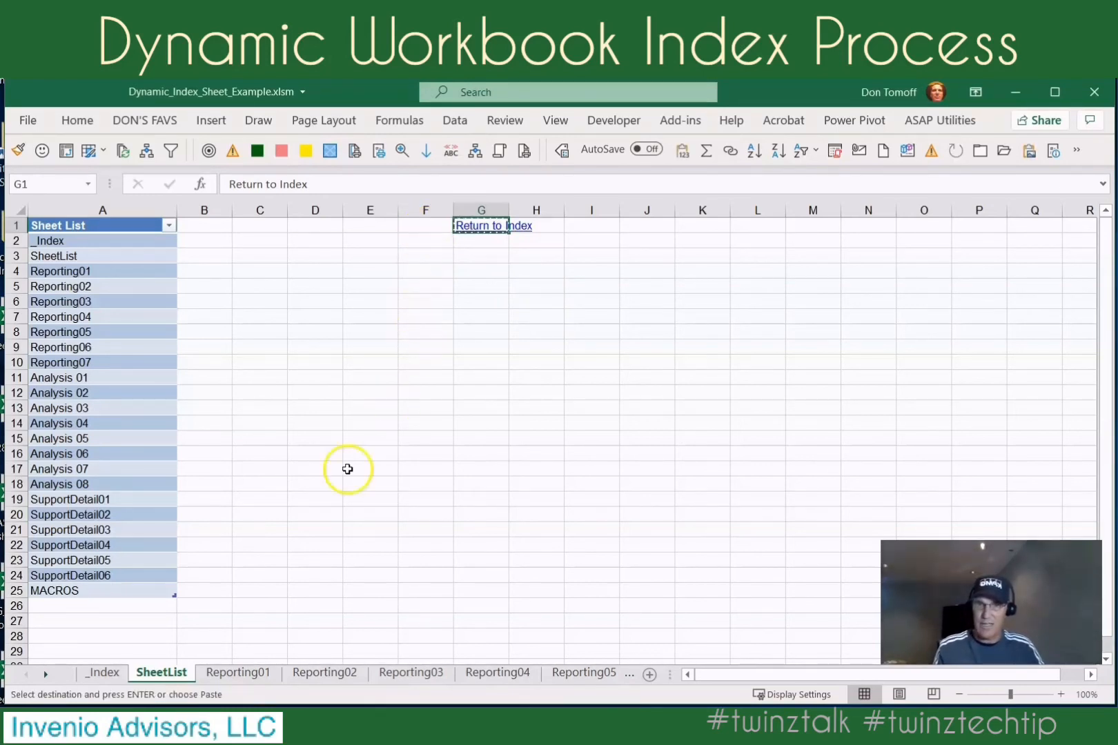
left_click(226, 676)
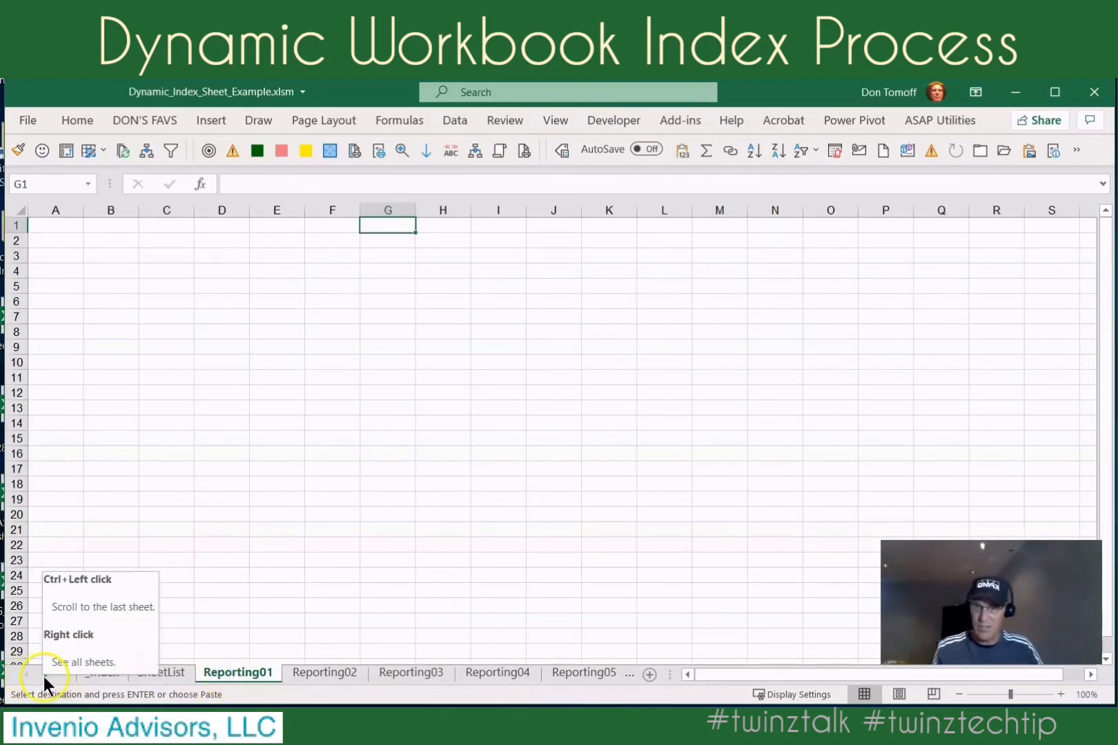
left_click(44, 679, "ctrl")
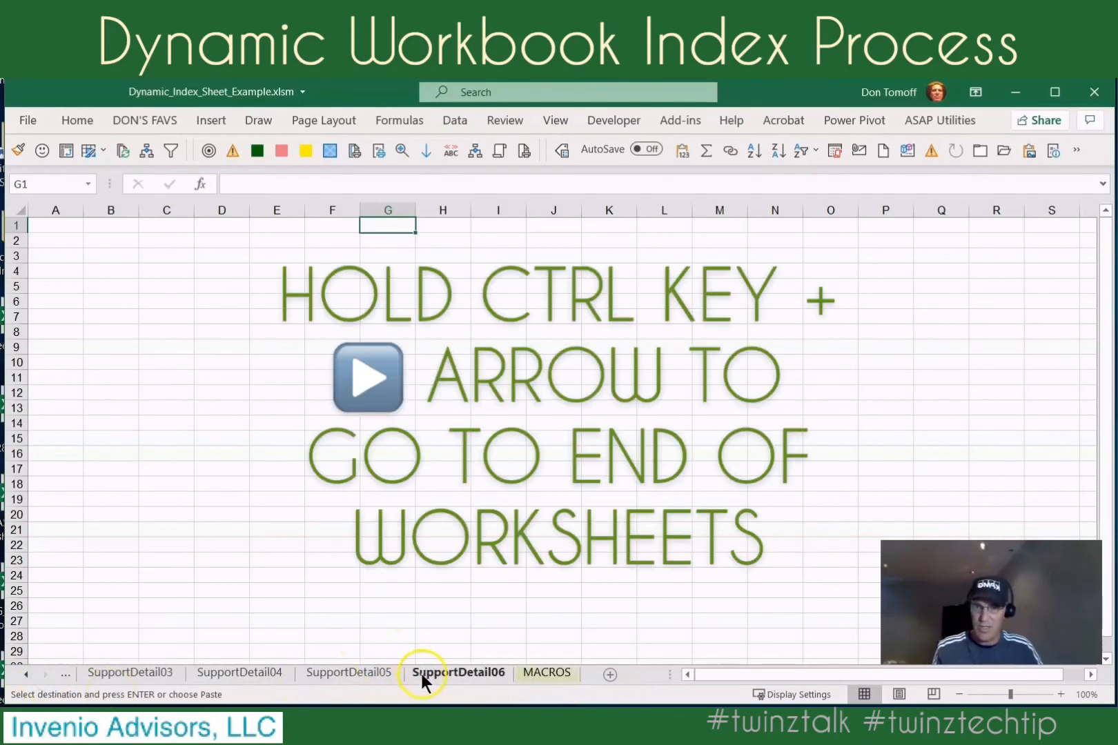
left_click(439, 672, "shift")
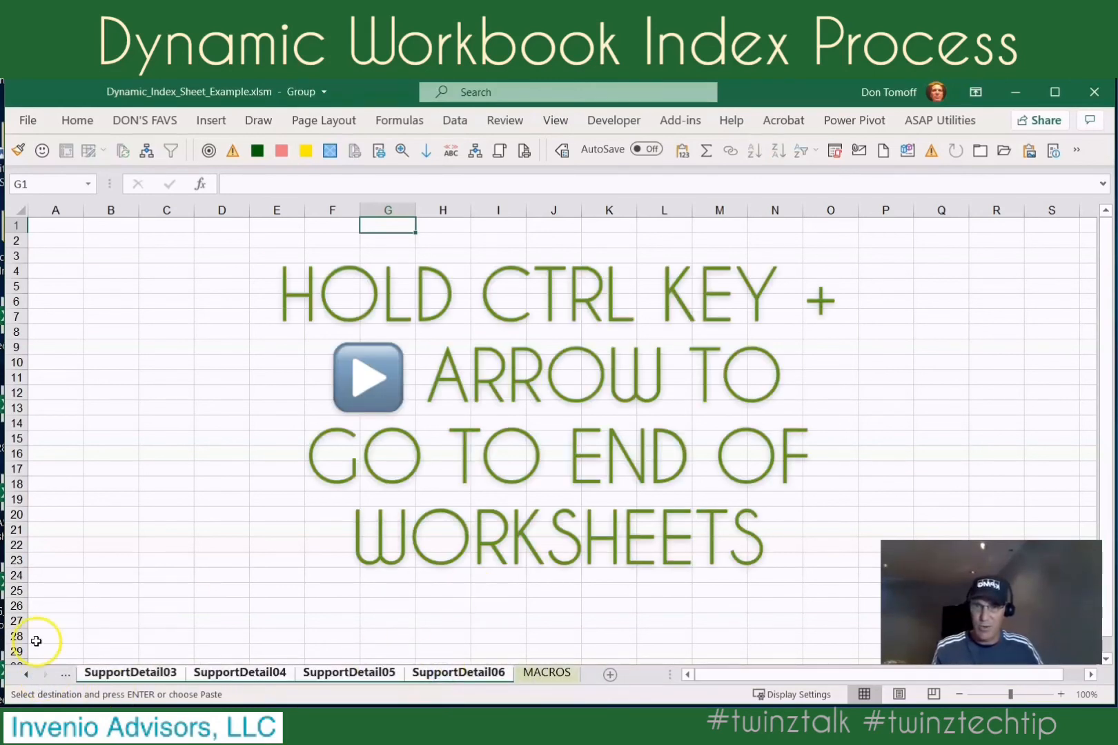
left_click(376, 230)
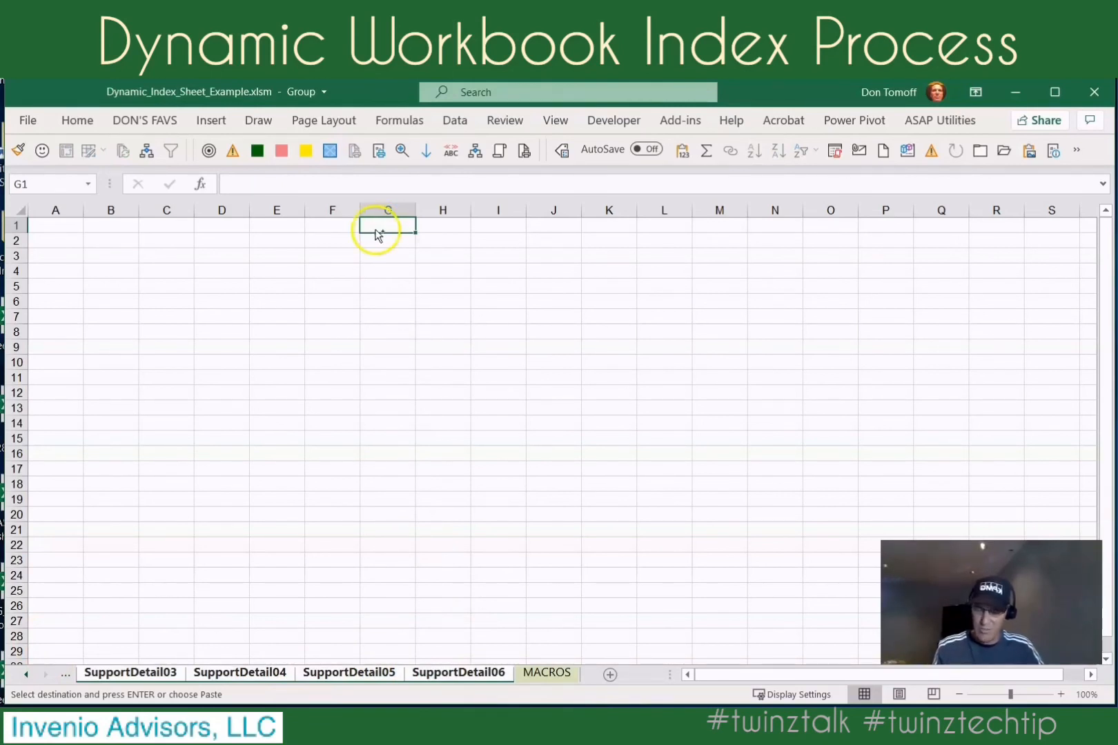
key("ctrl+v")
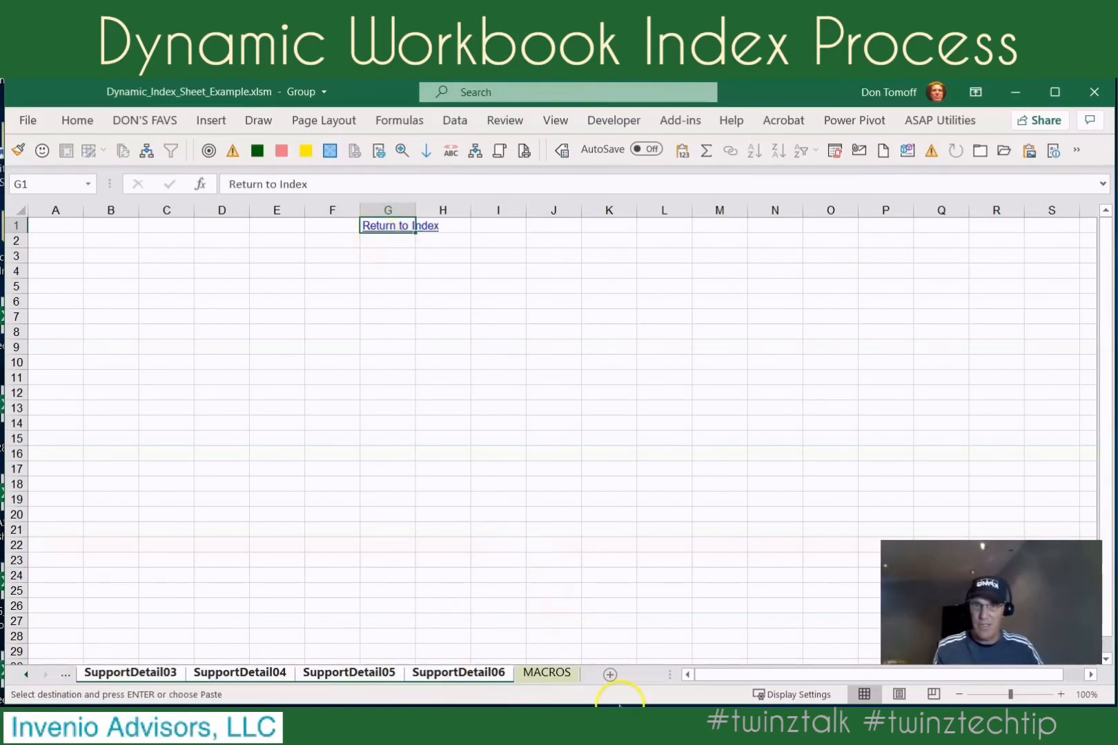
Ungroup the sheets by going back to SheetList, clear the copy selection, and save the workbook.
left_click(23, 676, "ctrl")
left_click(166, 675)
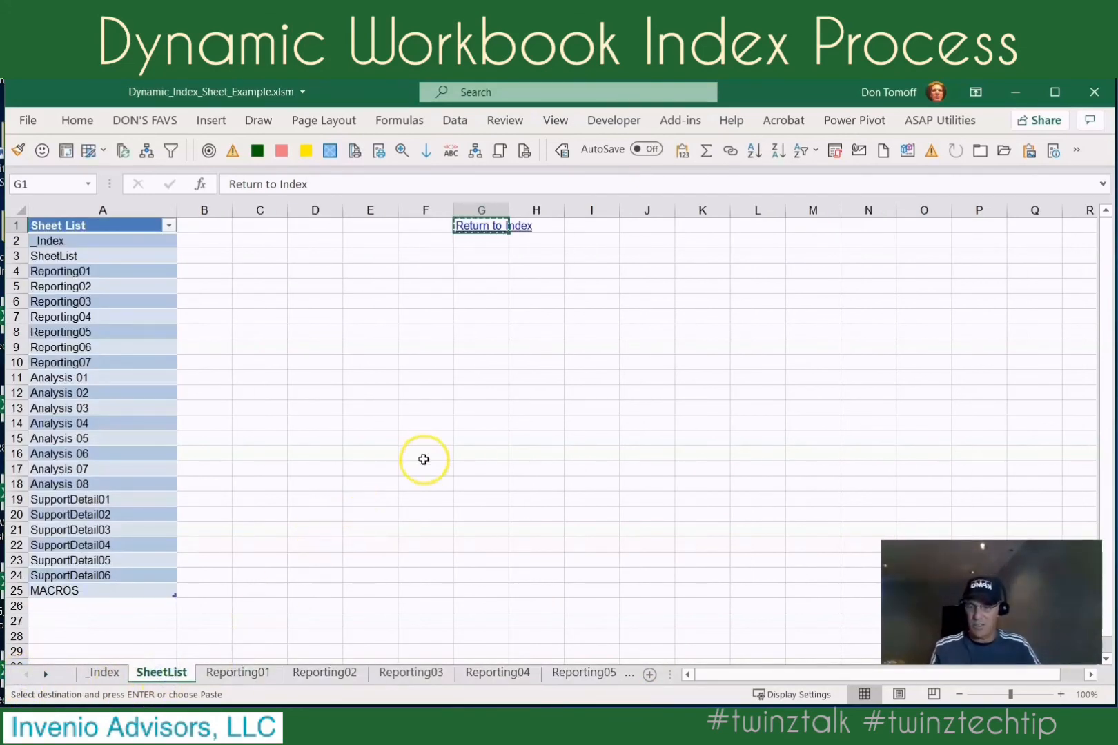
left_click(410, 390)
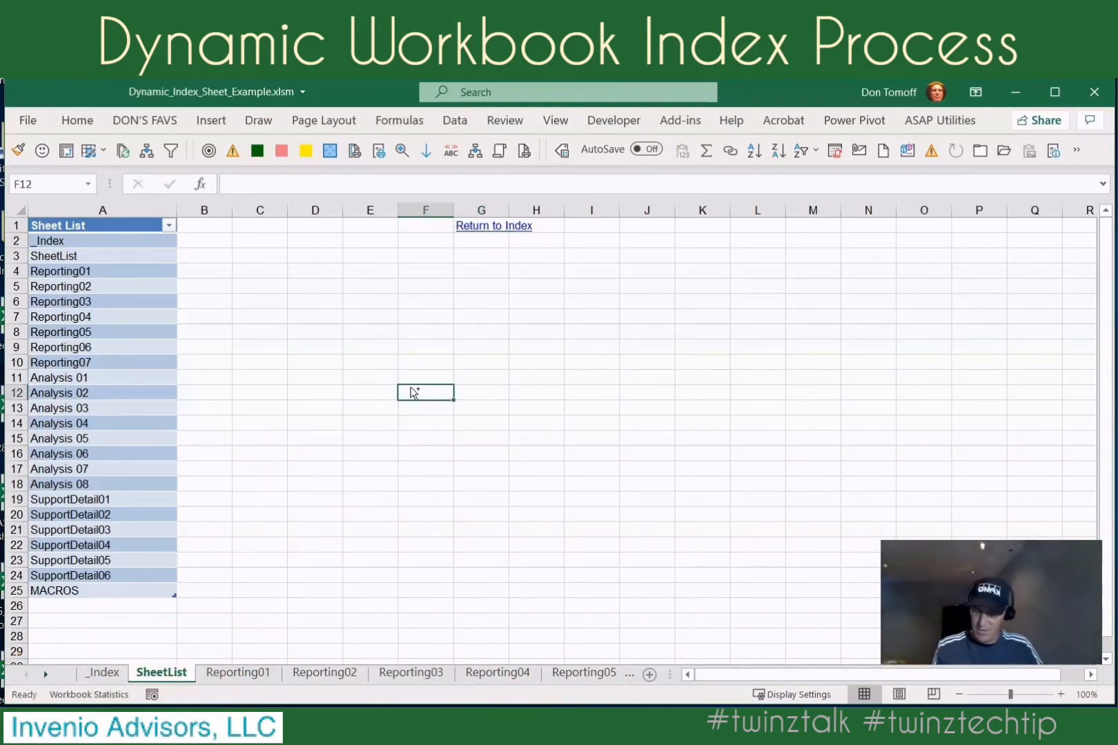
key("ctrl+s")
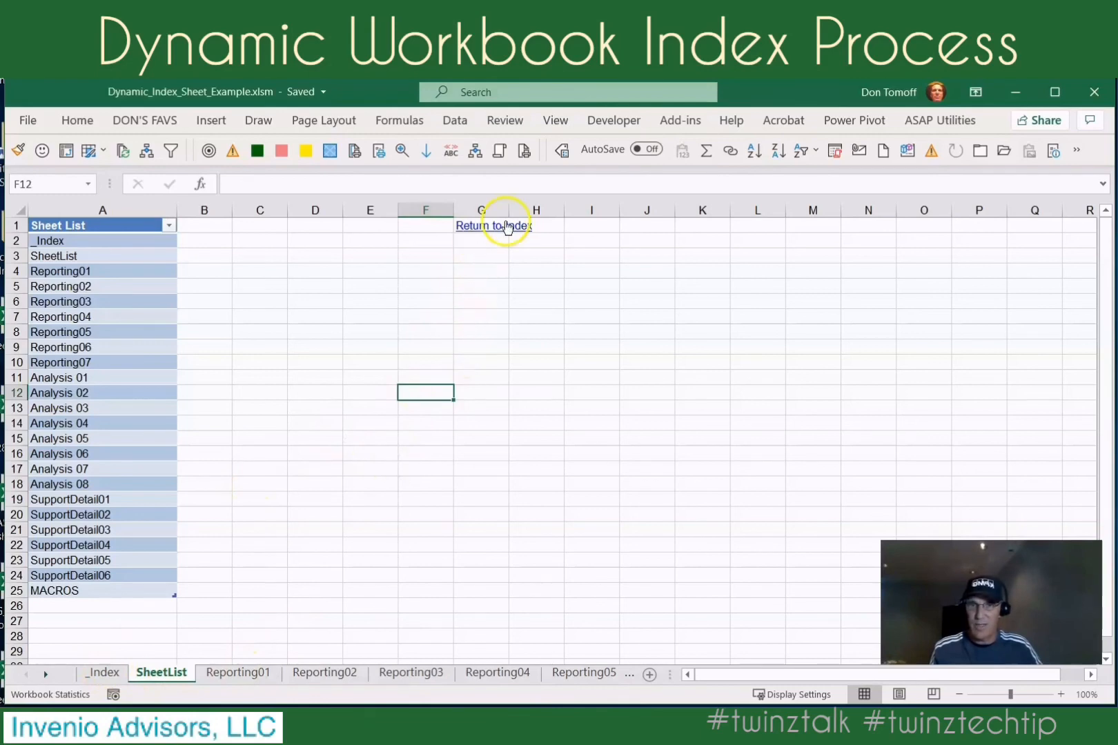
Test the "Return to Index" links on SheetList, Reporting02 and SupportDetail02 together with the index's "Go To Sheet" links for Reporting02 and SupportDetail02.
left_click(475, 227)
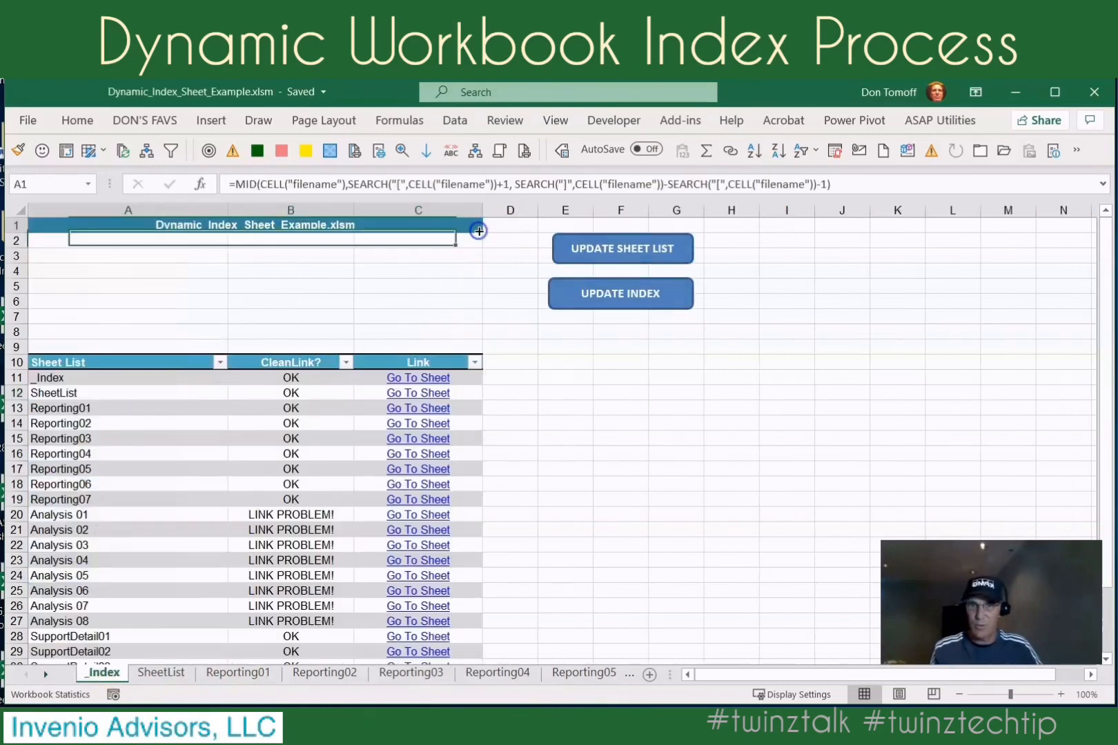
left_click(418, 423)
left_click(406, 224)
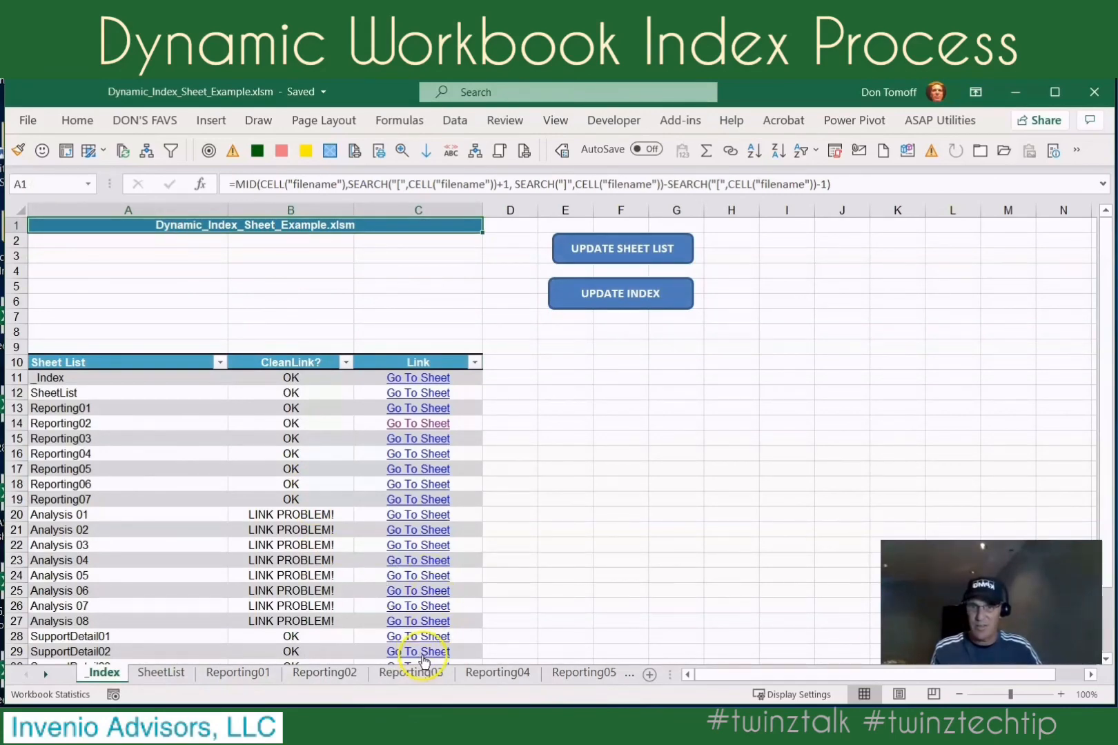
left_click(423, 655)
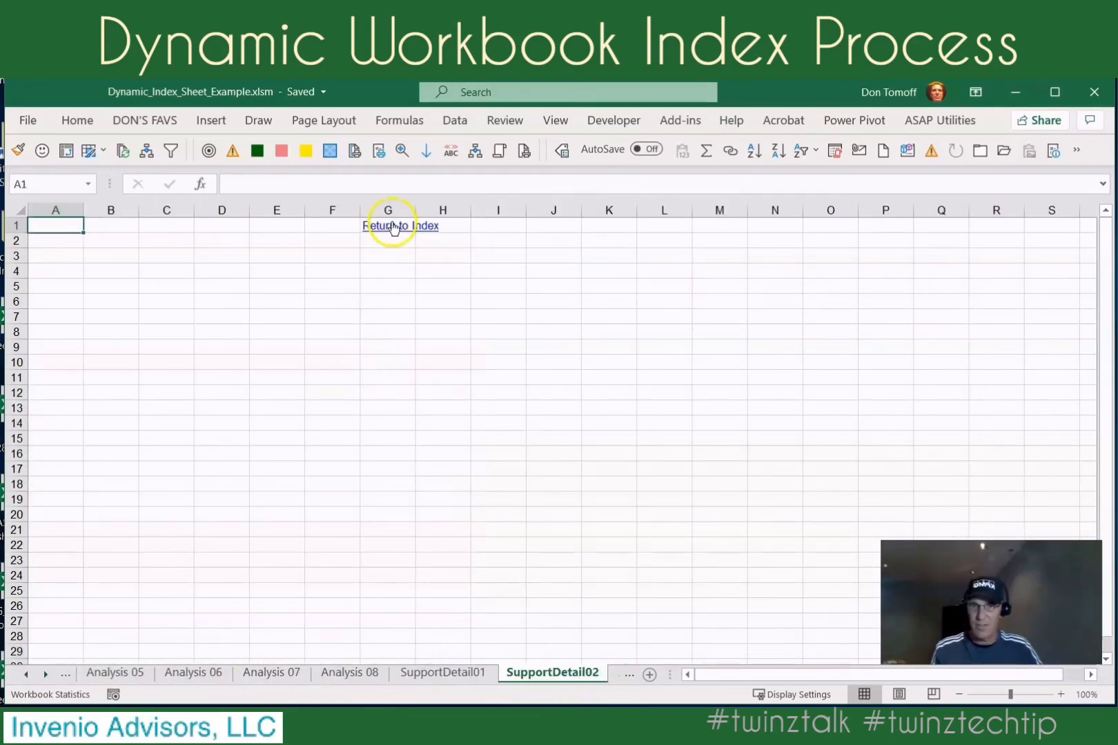
left_click(392, 226)
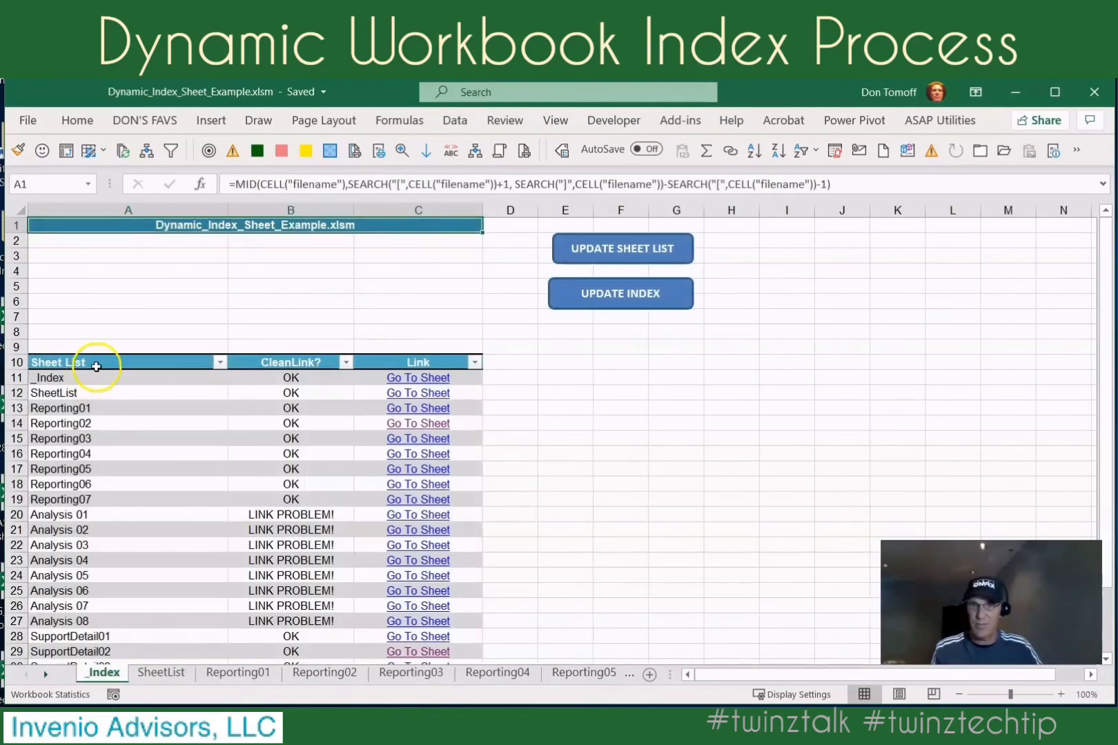